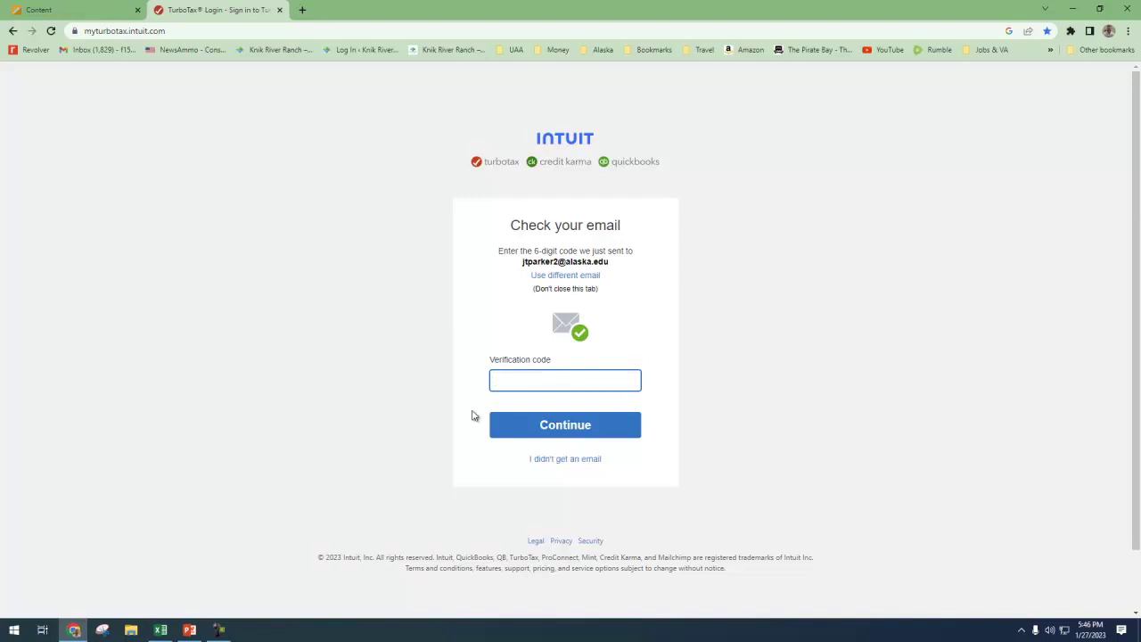
left_click(219, 629)
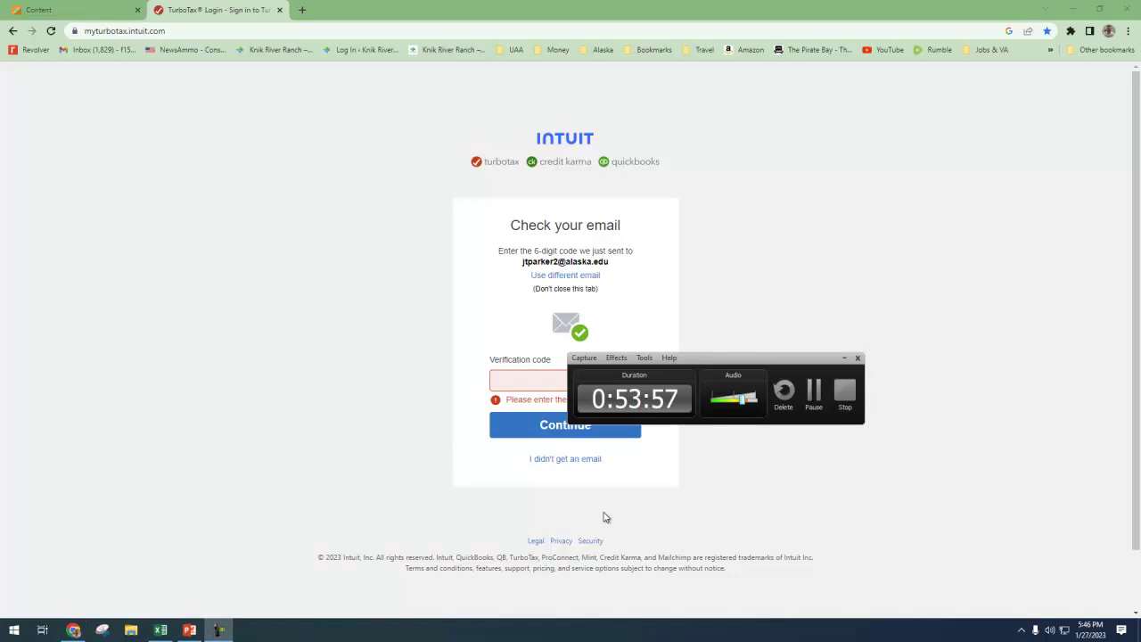
left_click(813, 392)
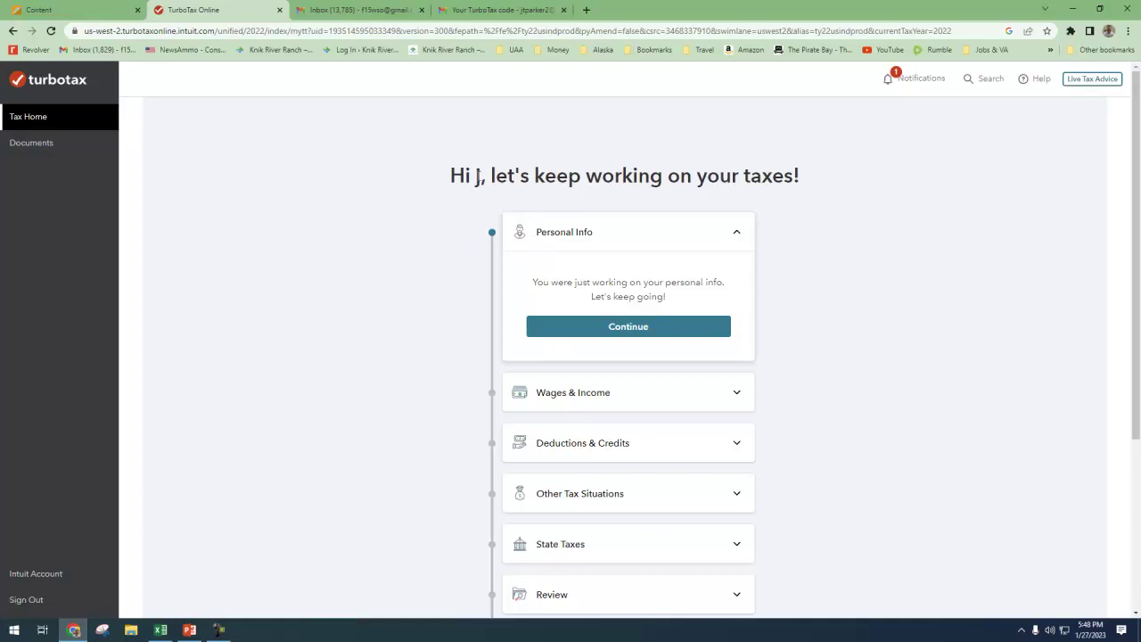
Resume the Personal Info section, look over the personal details and residency answers, and accept them as they stand.
left_click(625, 331)
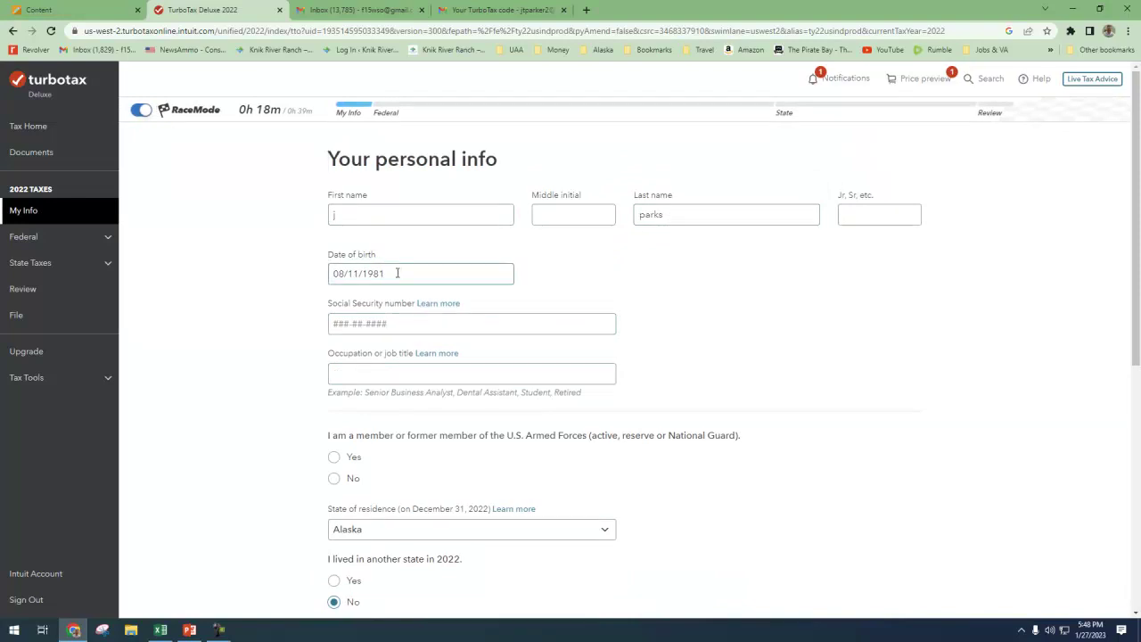
scroll(444, 365, "down", 2)
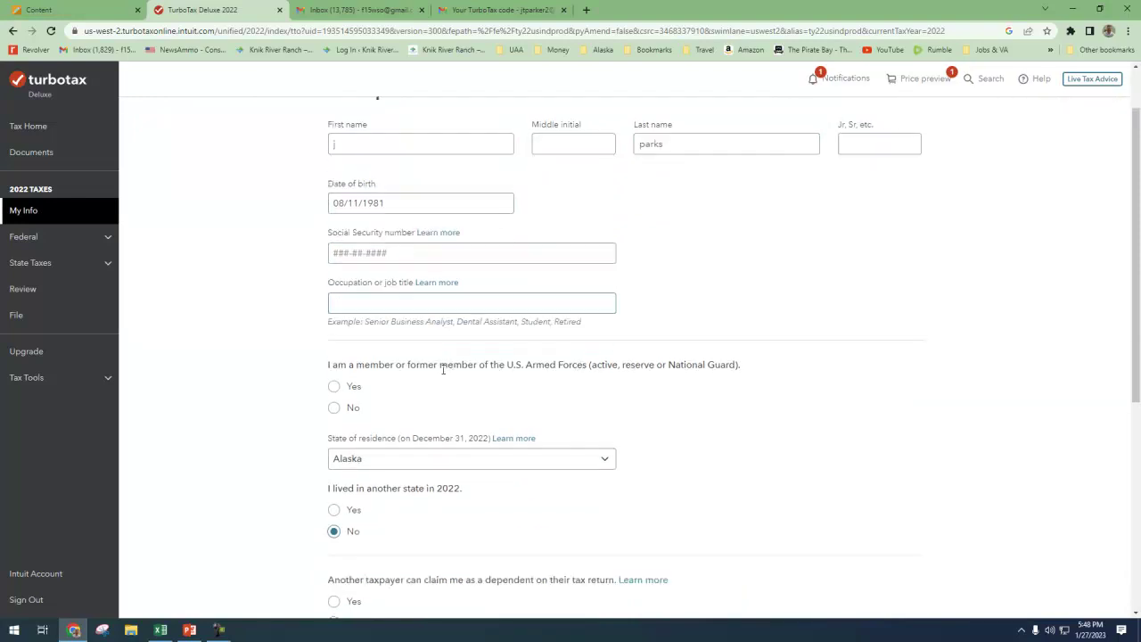
scroll(441, 368, "down", 3)
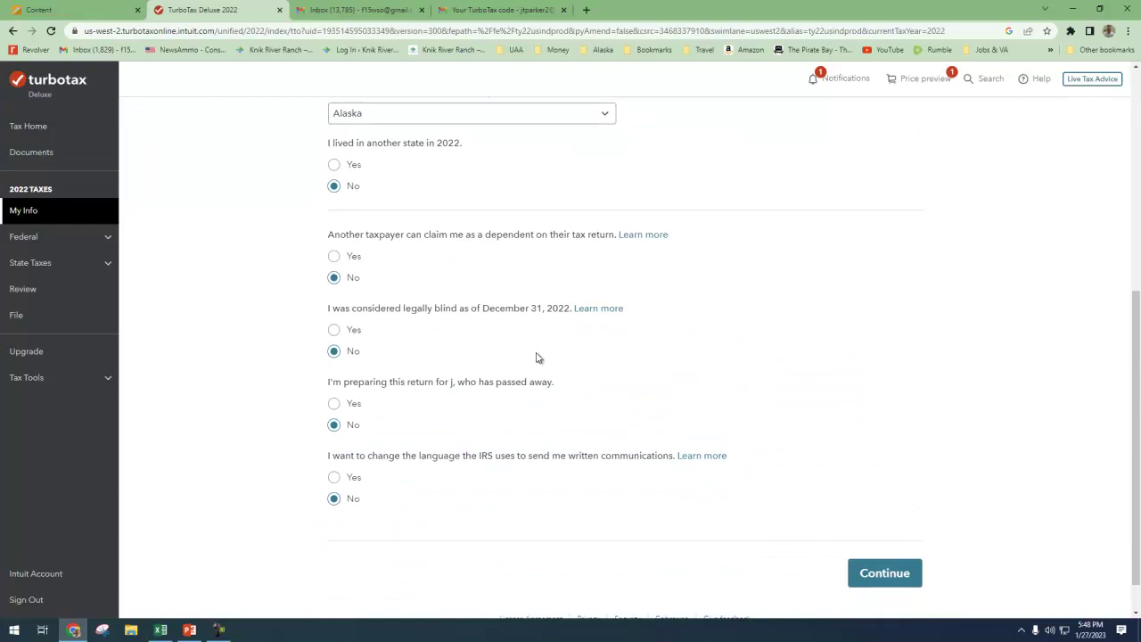
scroll(723, 383, "up", 5)
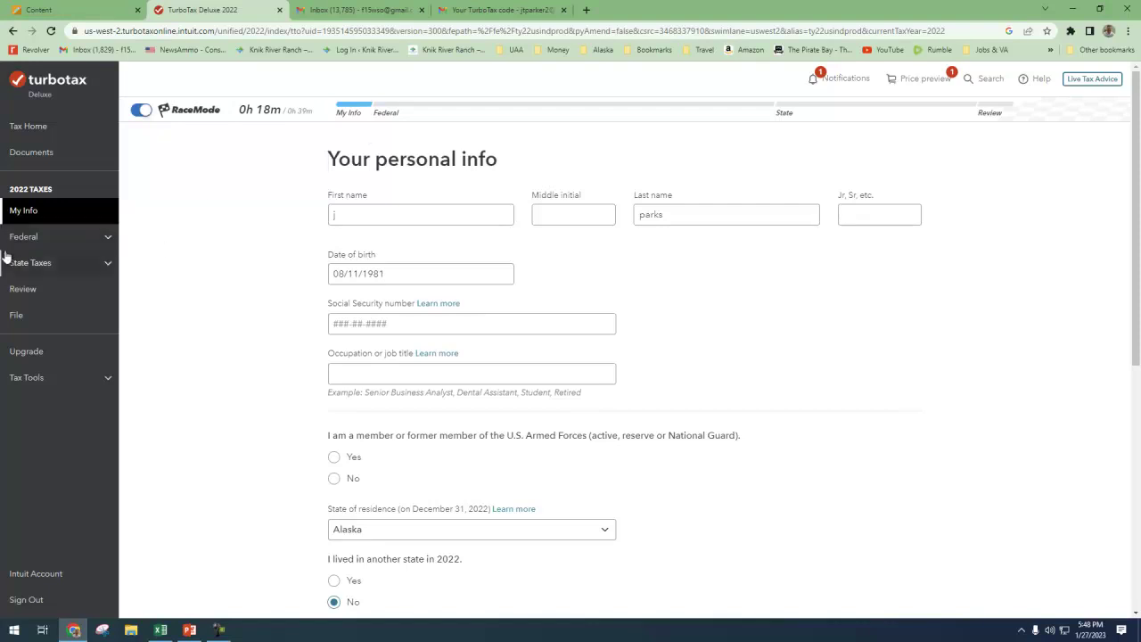
scroll(749, 305, "down", 5)
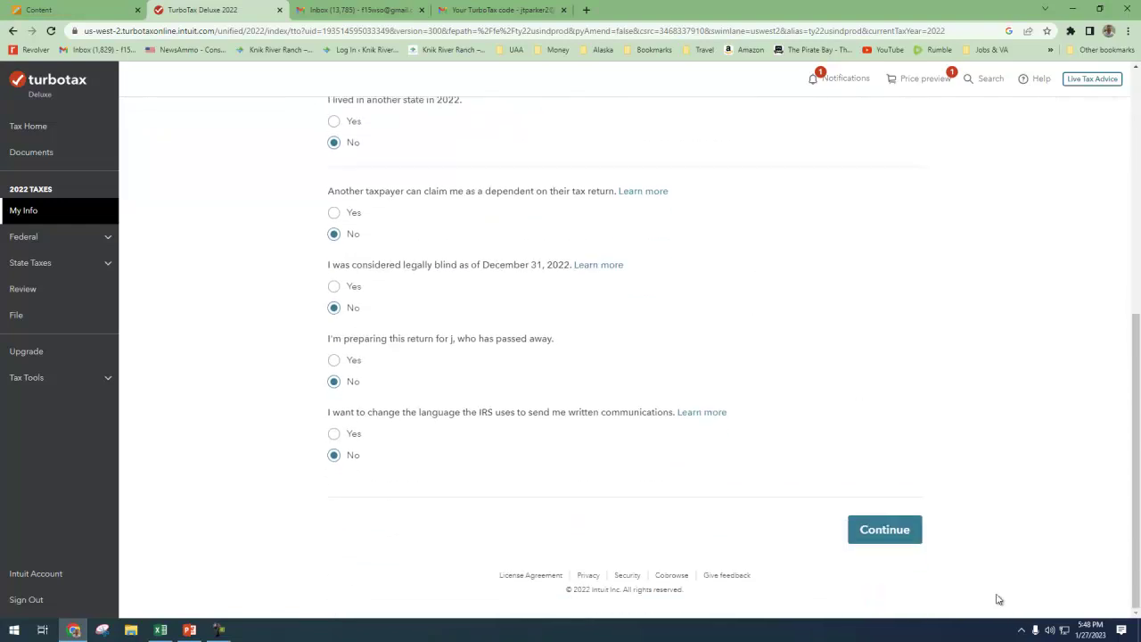
left_click(859, 531)
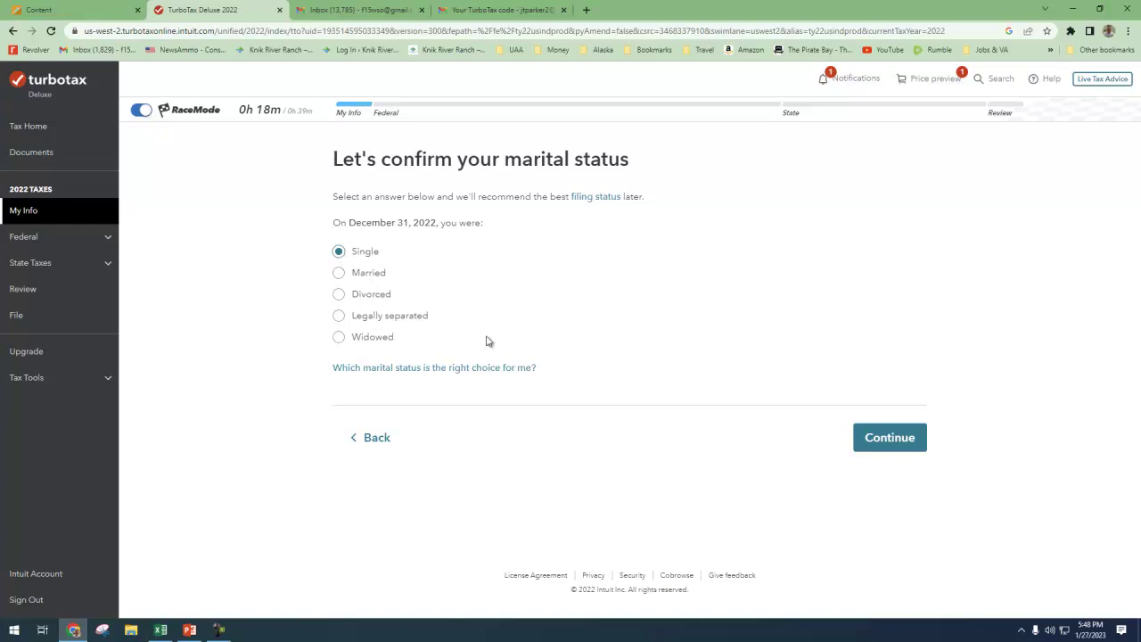
Complete the household questions with Single marital and filing status, no dependents, and no money made in another state.
left_click(880, 437)
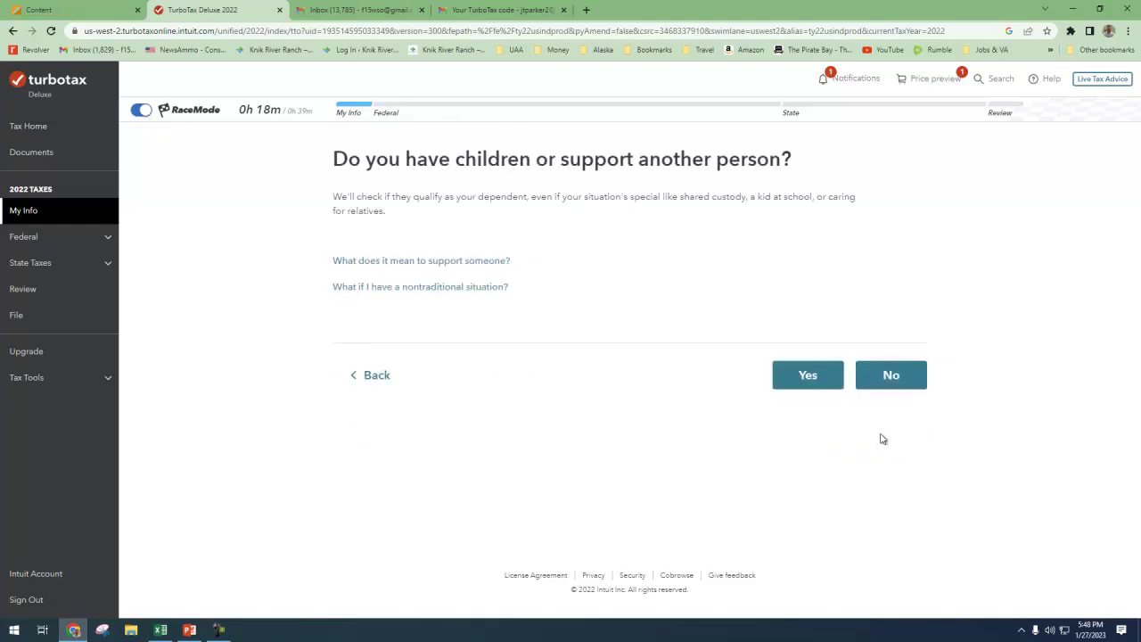
left_click(894, 378)
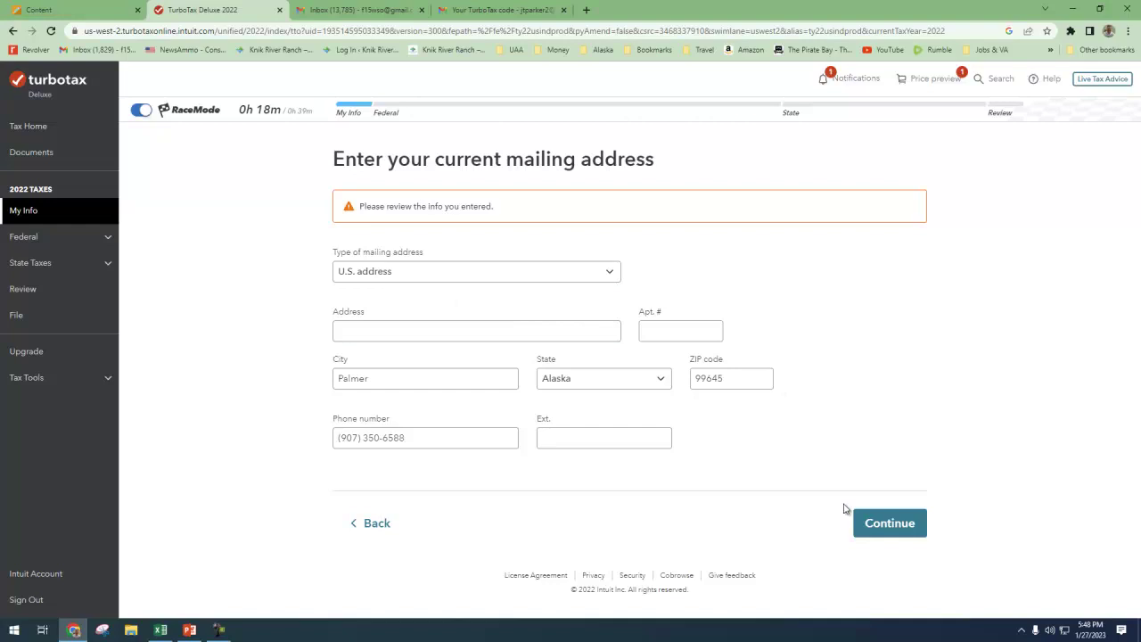
left_click(880, 524)
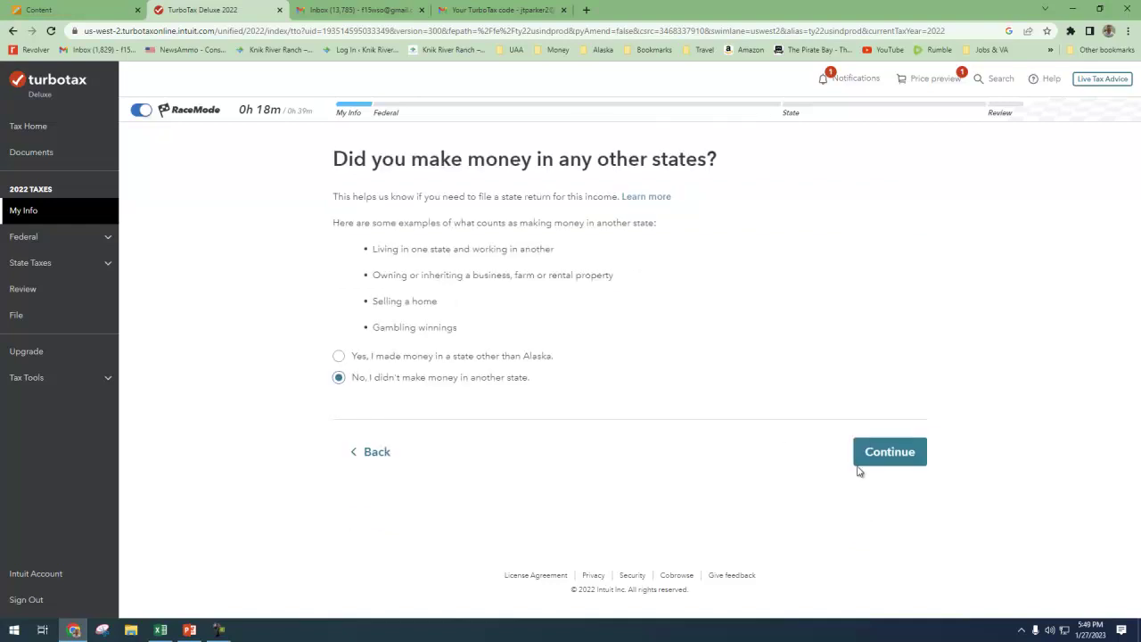
left_click(881, 452)
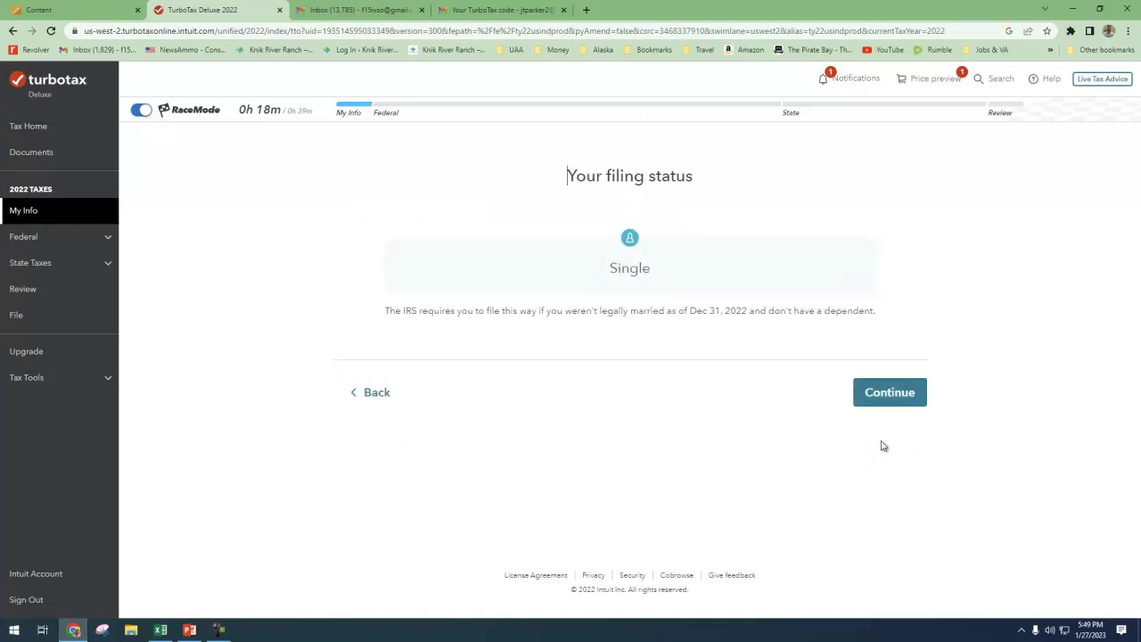
left_click(905, 394)
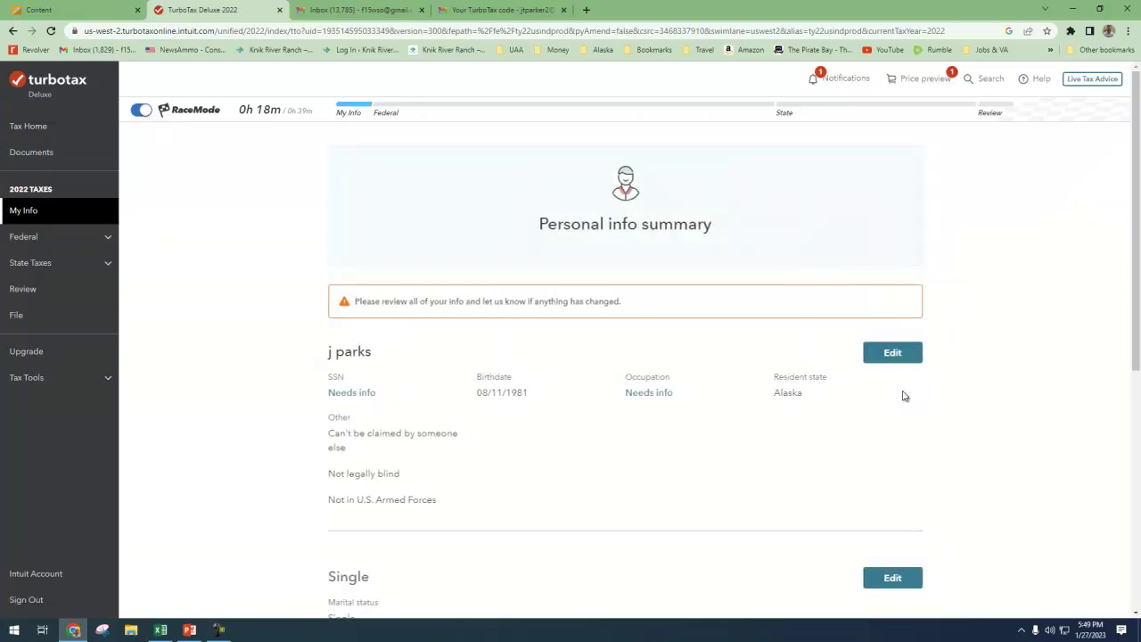
Review the whole personal info summary and proceed without editing it.
scroll(968, 509, "down", 3)
scroll(992, 487, "down", 3)
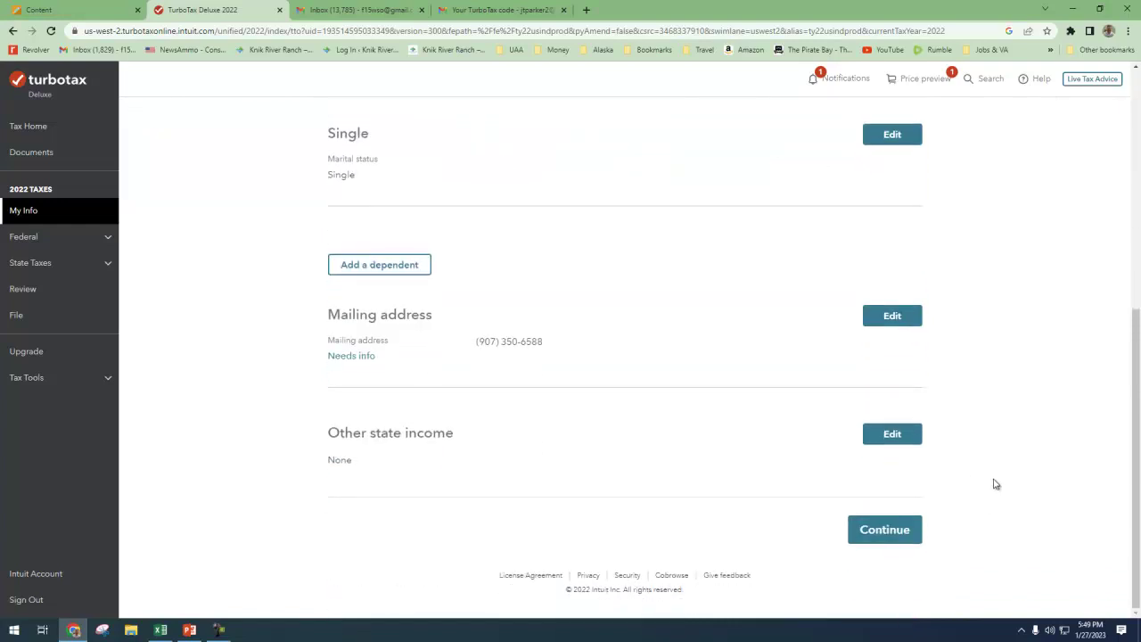
left_click(903, 539)
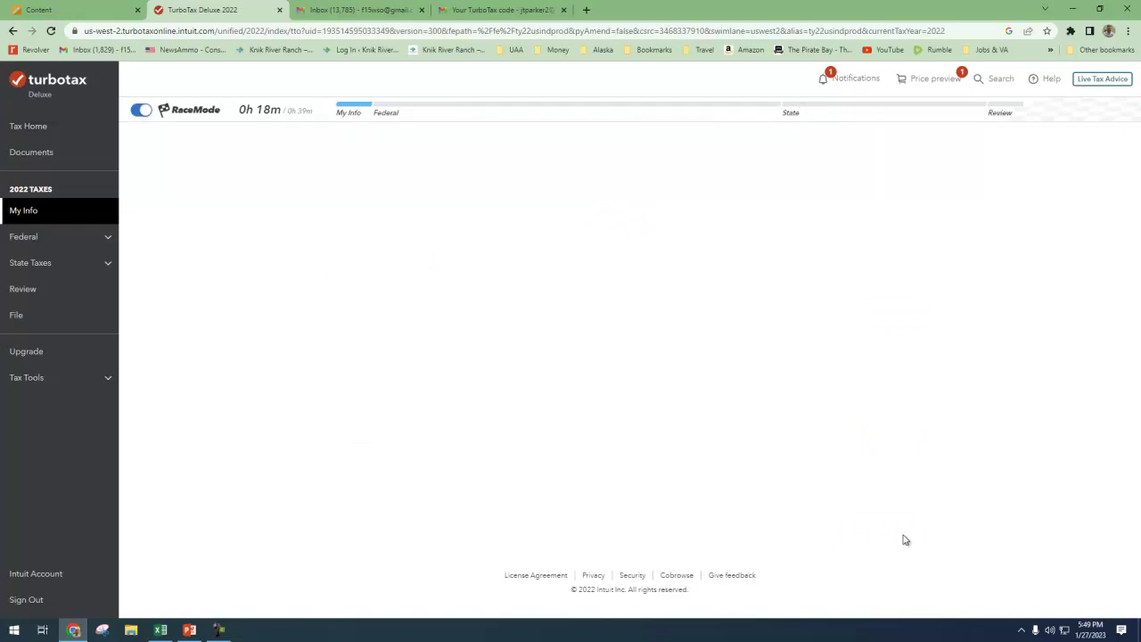
Compare TurboTax Deluxe with MAX Defend & Restore and decline the MAX add-on for now.
scroll(749, 365, "down", 5)
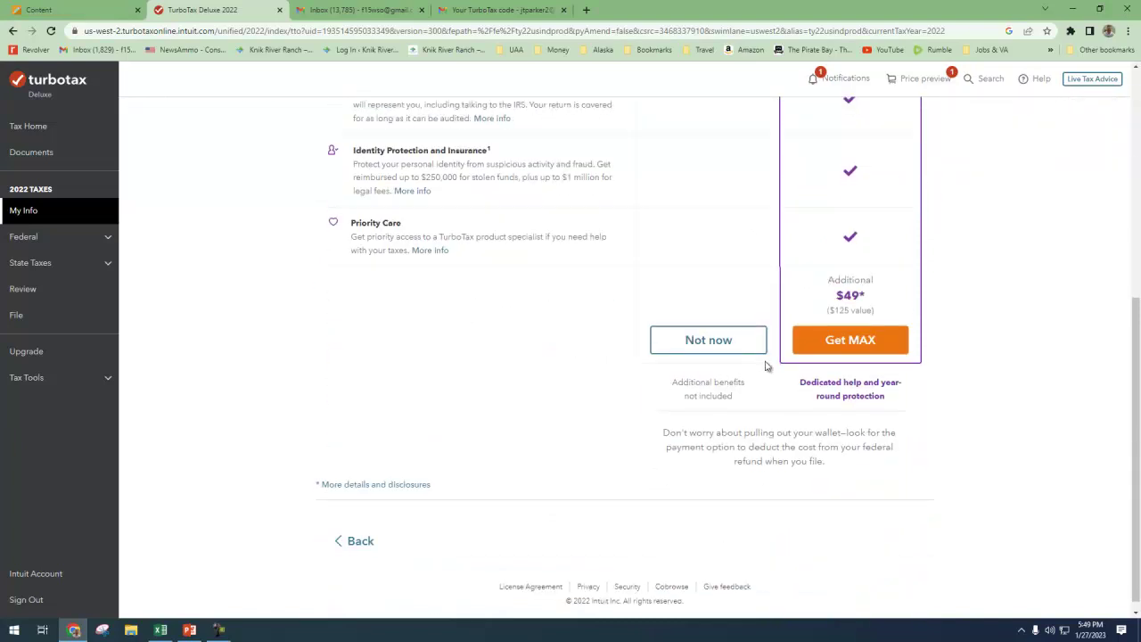
scroll(719, 313, "up", 3)
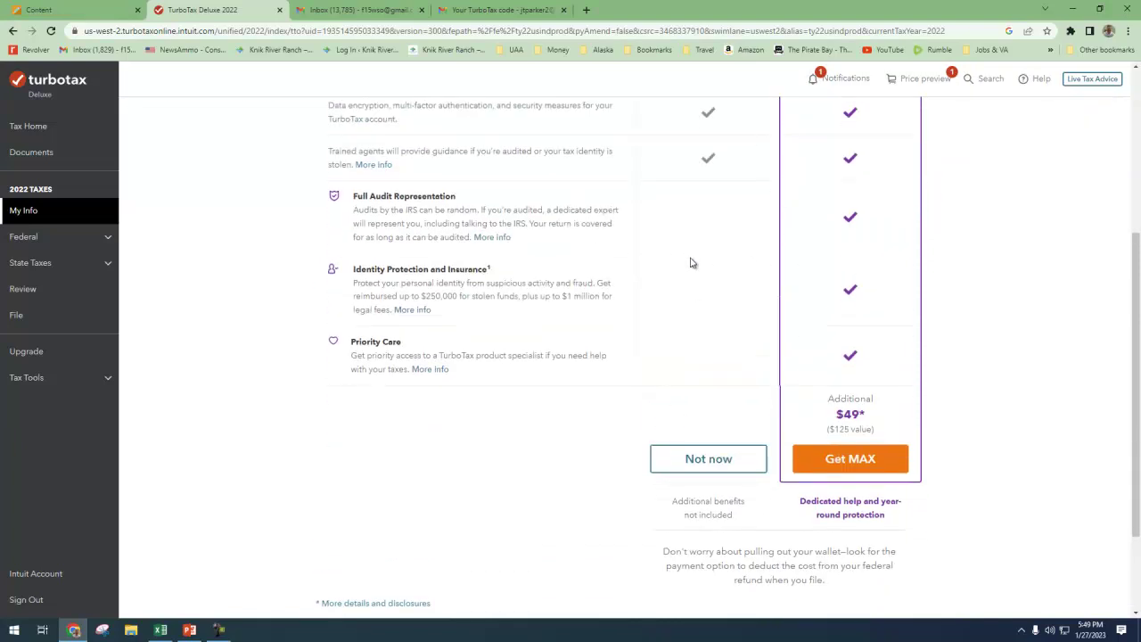
scroll(714, 446, "down", 1)
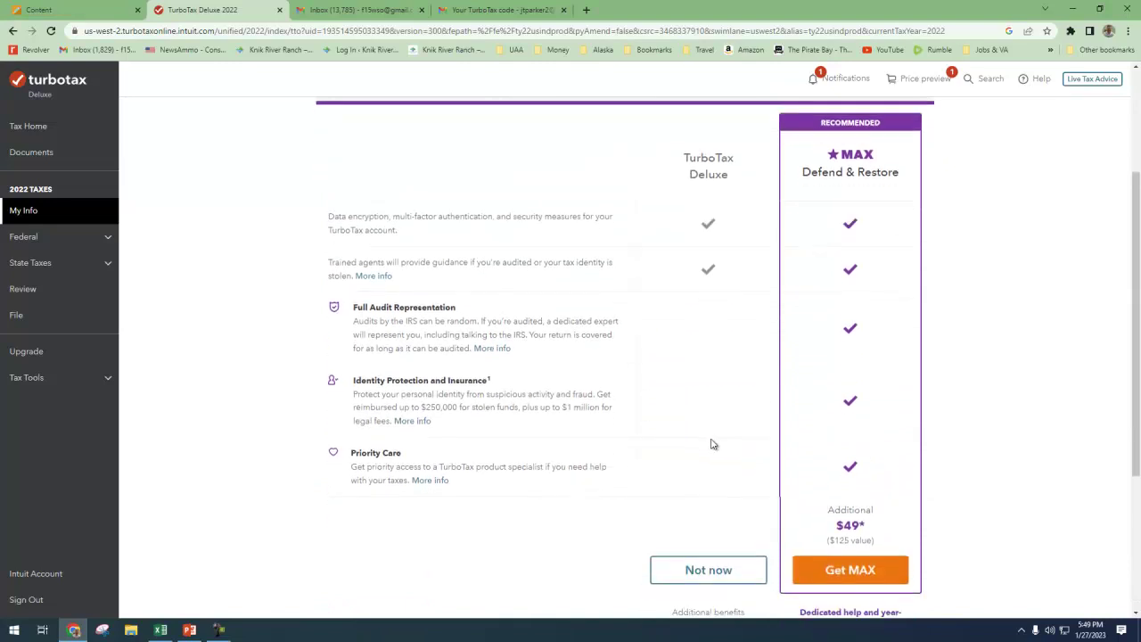
left_click(708, 519)
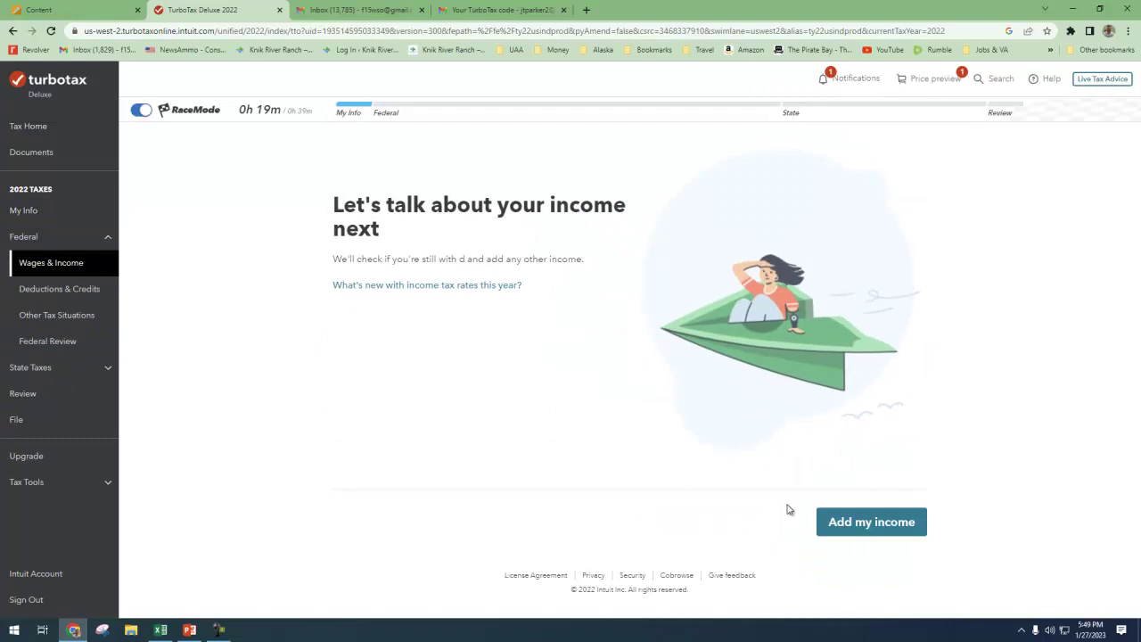
Start adding income and fill the W-2 import form with the Social Security number and Box 1 wages of $100,000.
left_click(854, 523)
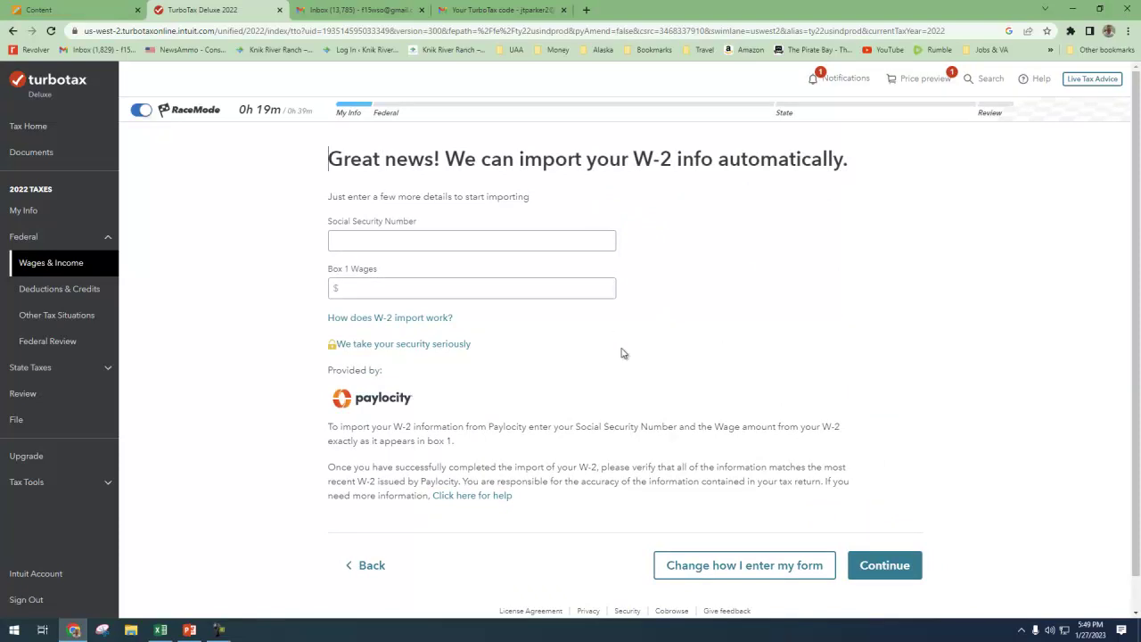
left_click(373, 242)
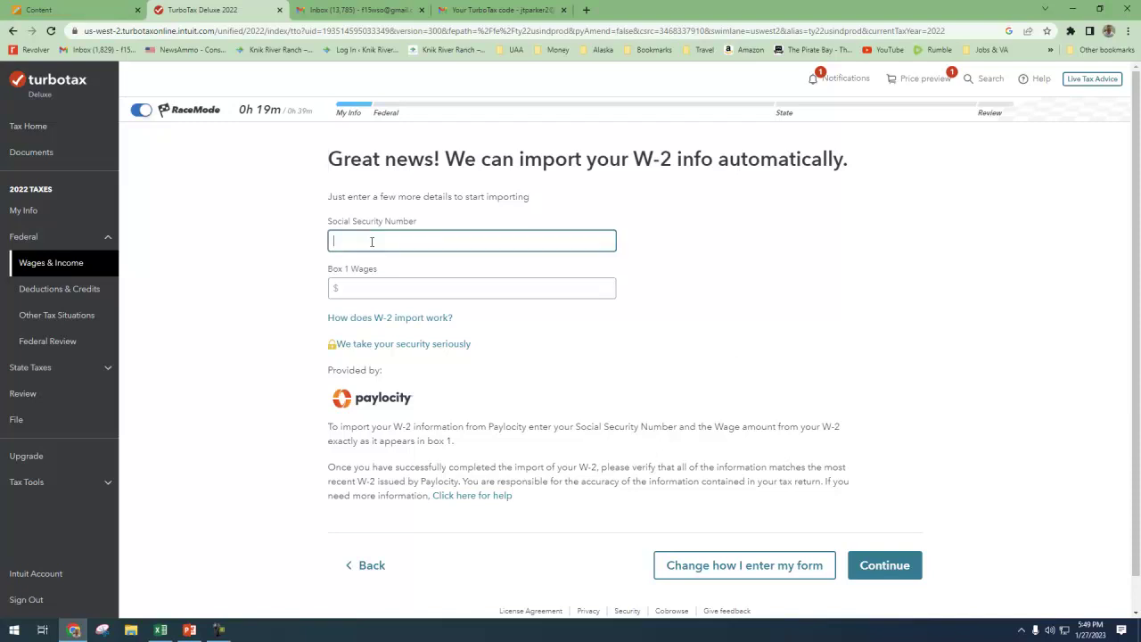
left_click(351, 290)
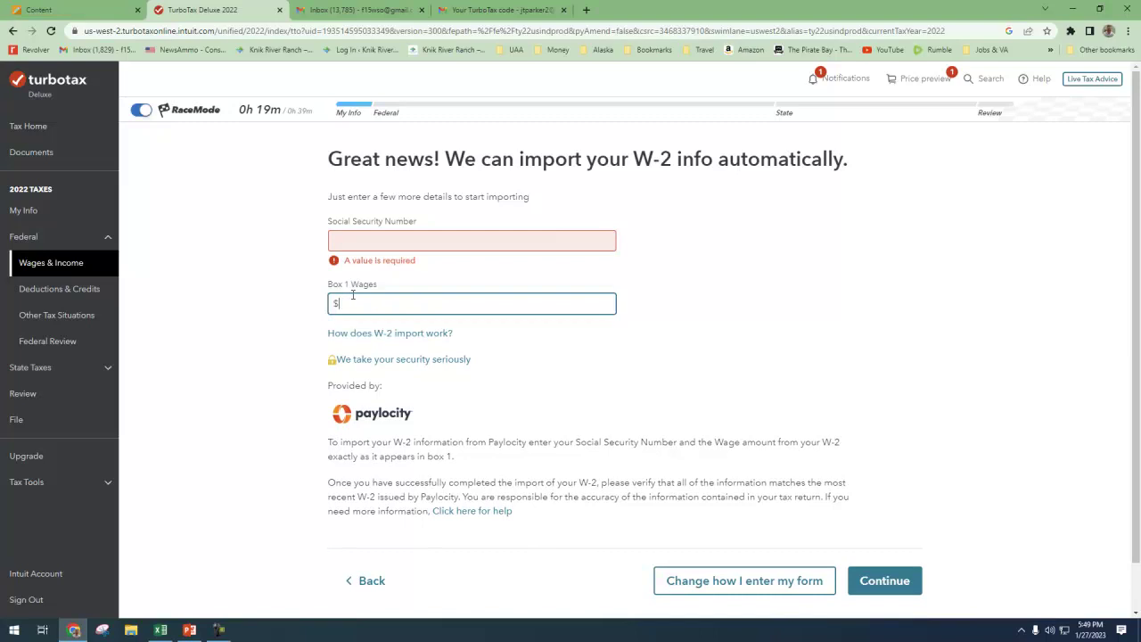
left_click(347, 245)
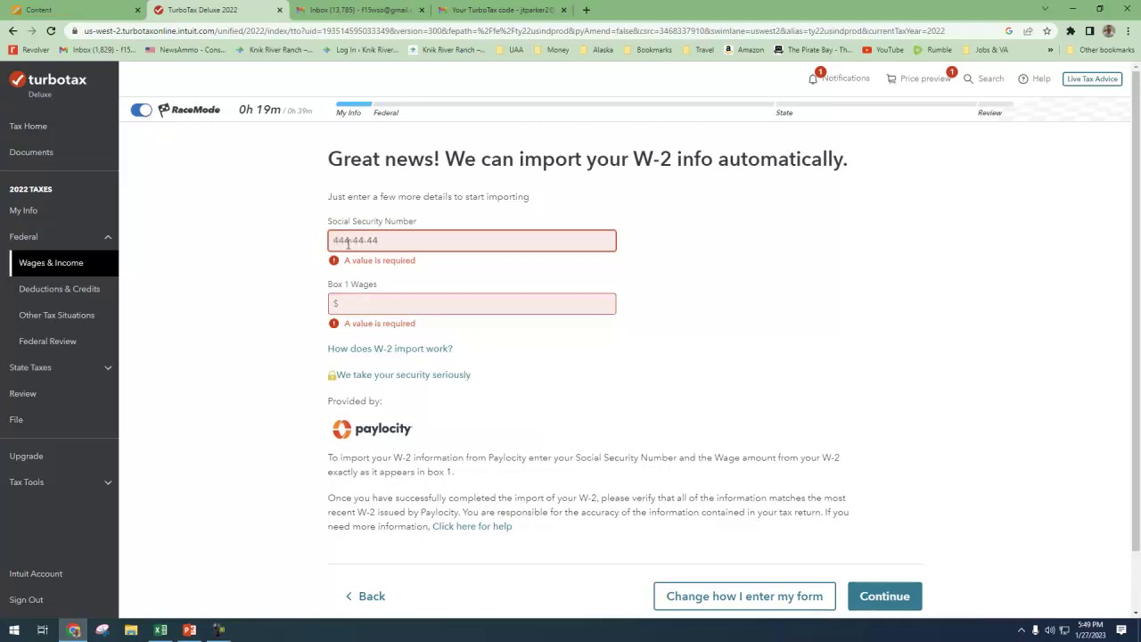
left_click(351, 301)
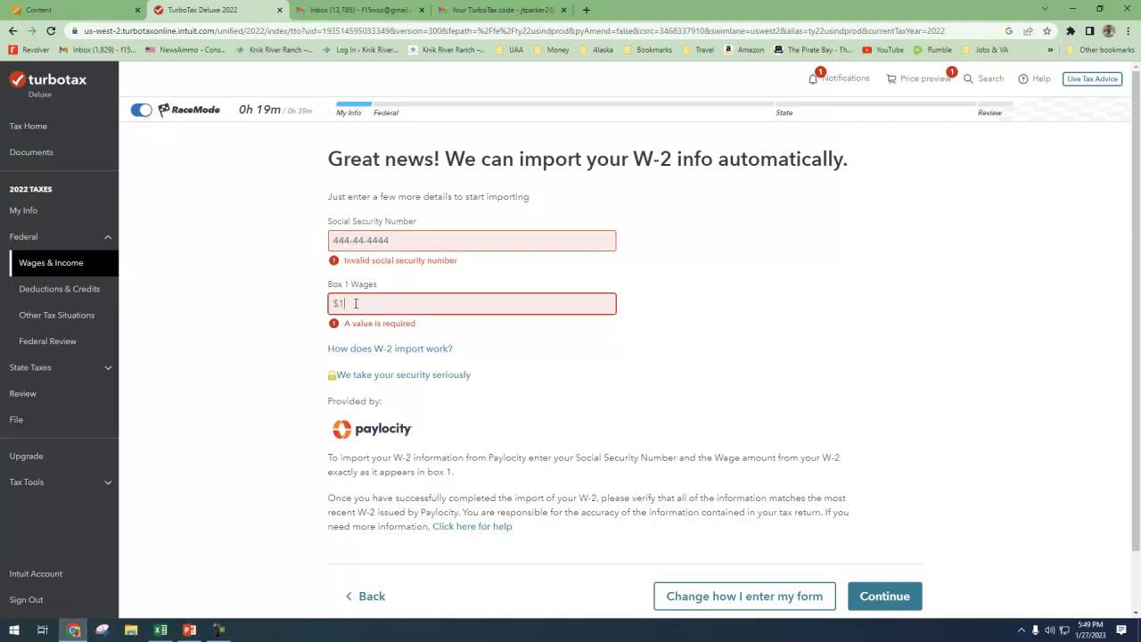
type("100,000")
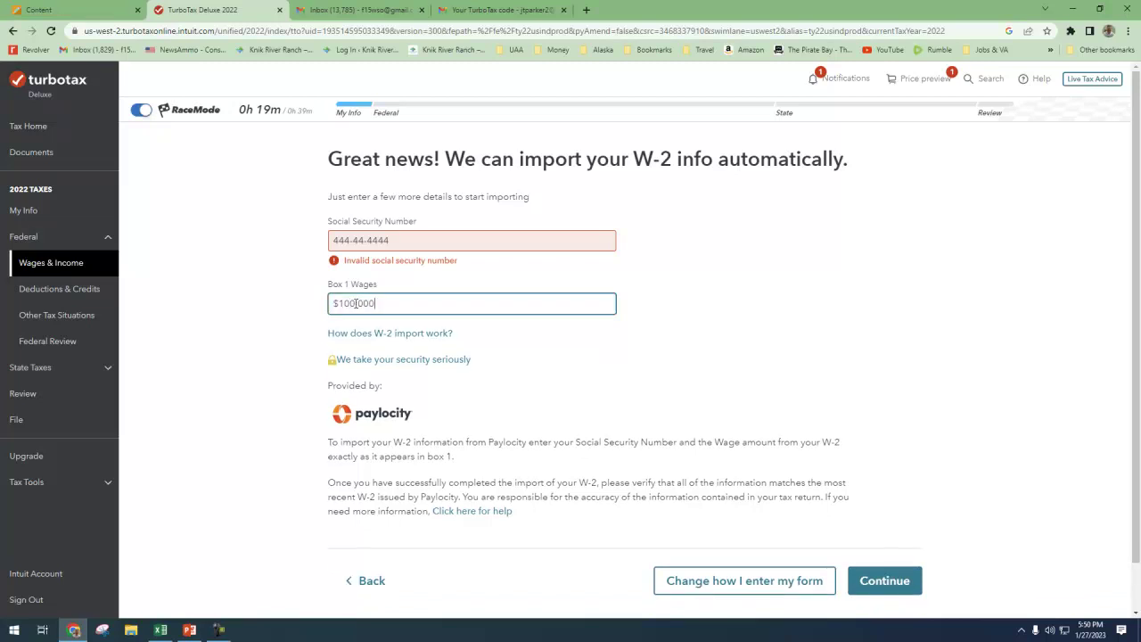
Correct the start of the Social Security number and try to import the W-2 information from Paylocity.
left_click_drag(346, 241, 286, 233)
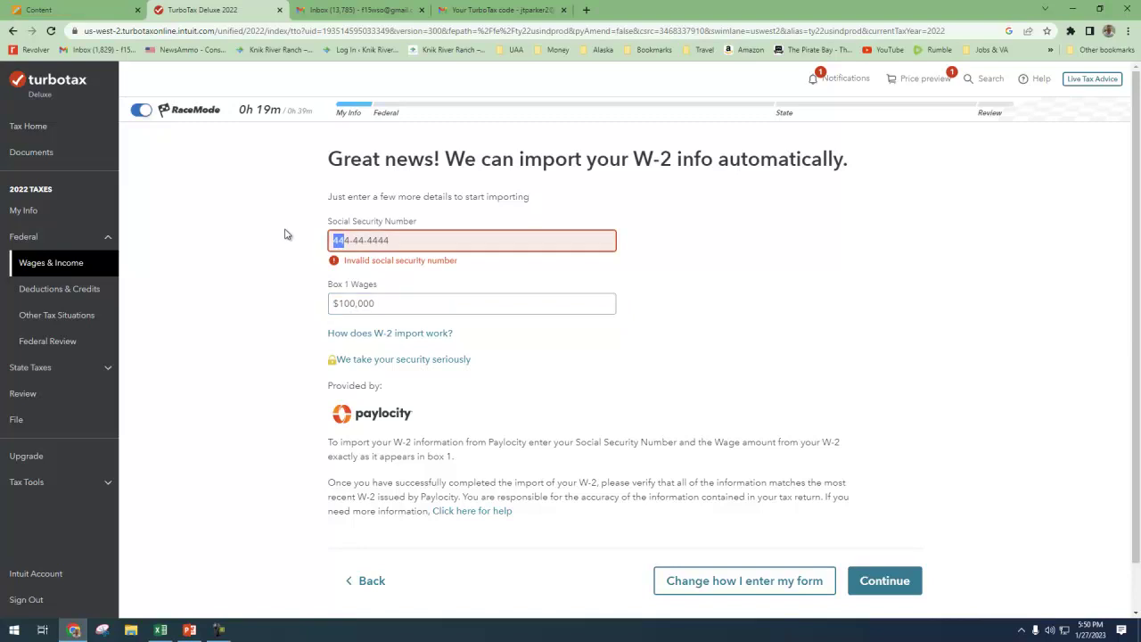
type("5")
left_click(850, 355)
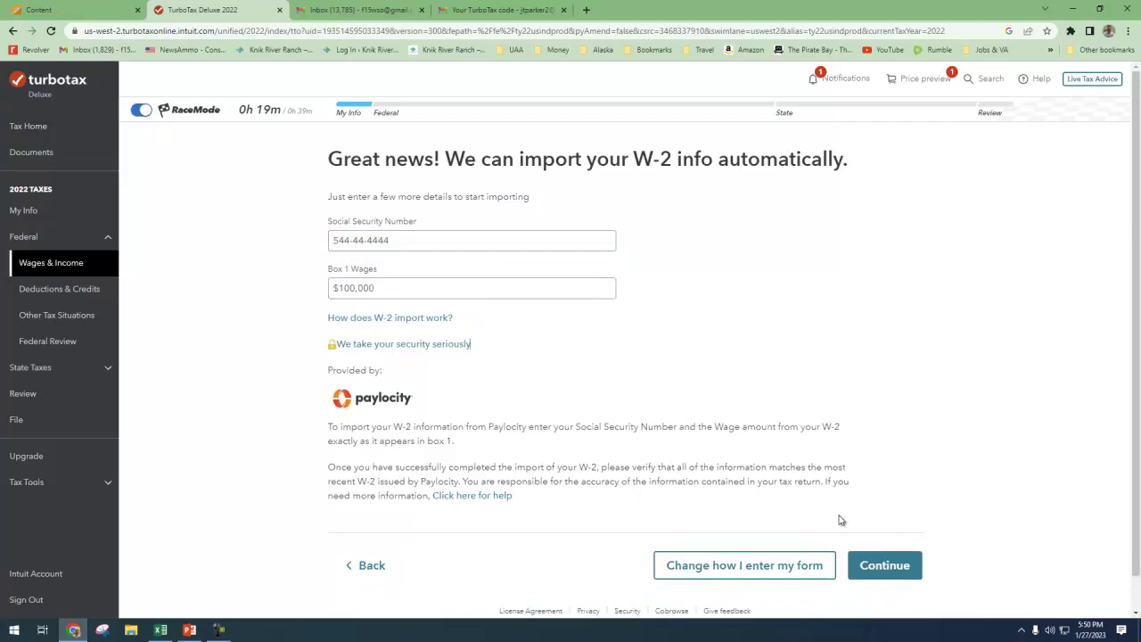
left_click(886, 567)
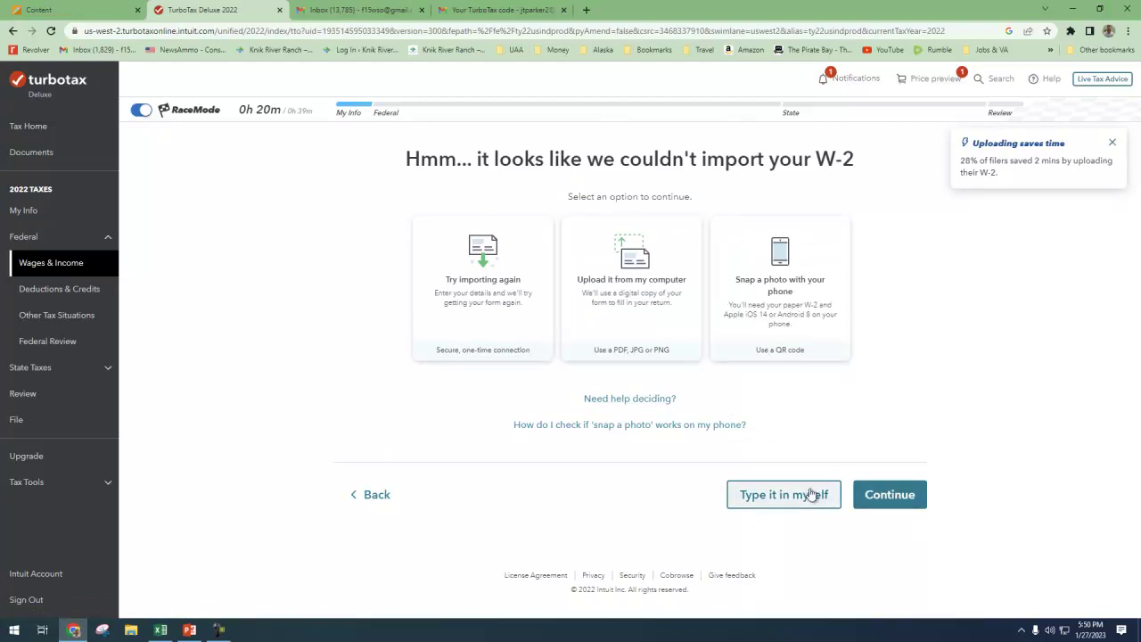
Choose to enter the W-2 manually and review its employer and employee information in boxes a through f.
left_click(784, 499)
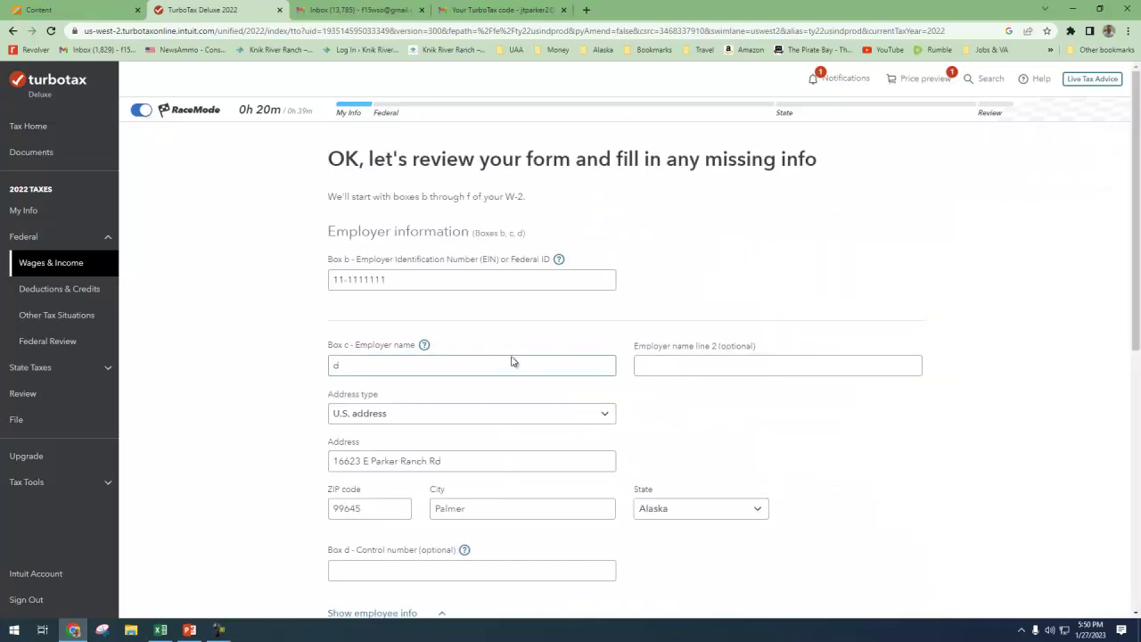
scroll(511, 357, "down", 1)
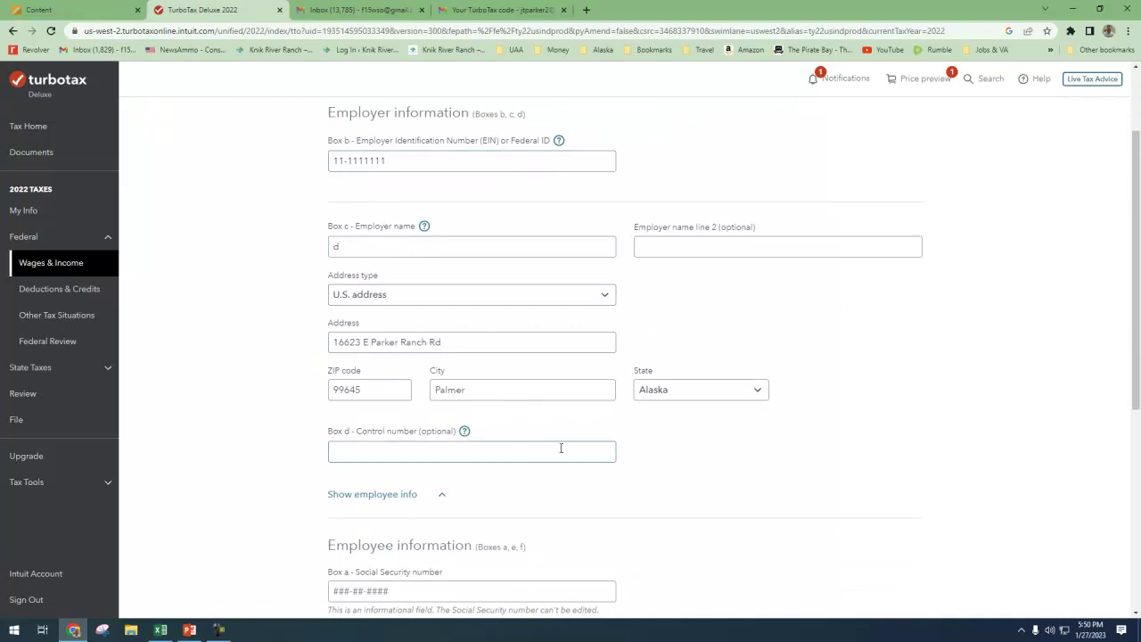
scroll(561, 446, "down", 2)
scroll(614, 438, "down", 1)
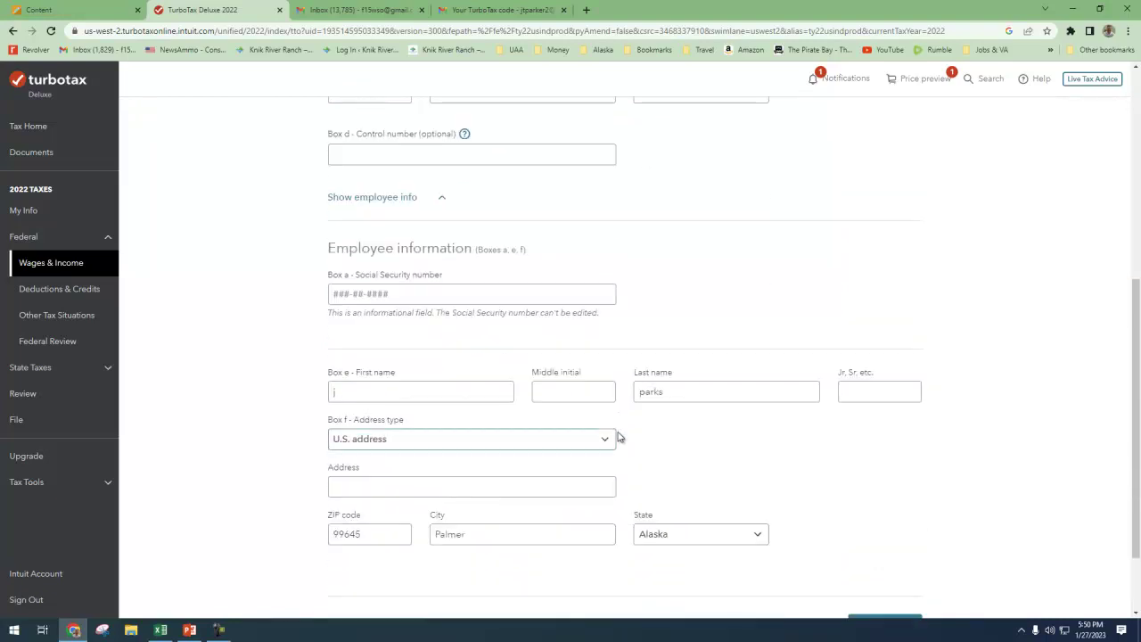
scroll(854, 486, "down", 1)
scroll(854, 486, "down", 1)
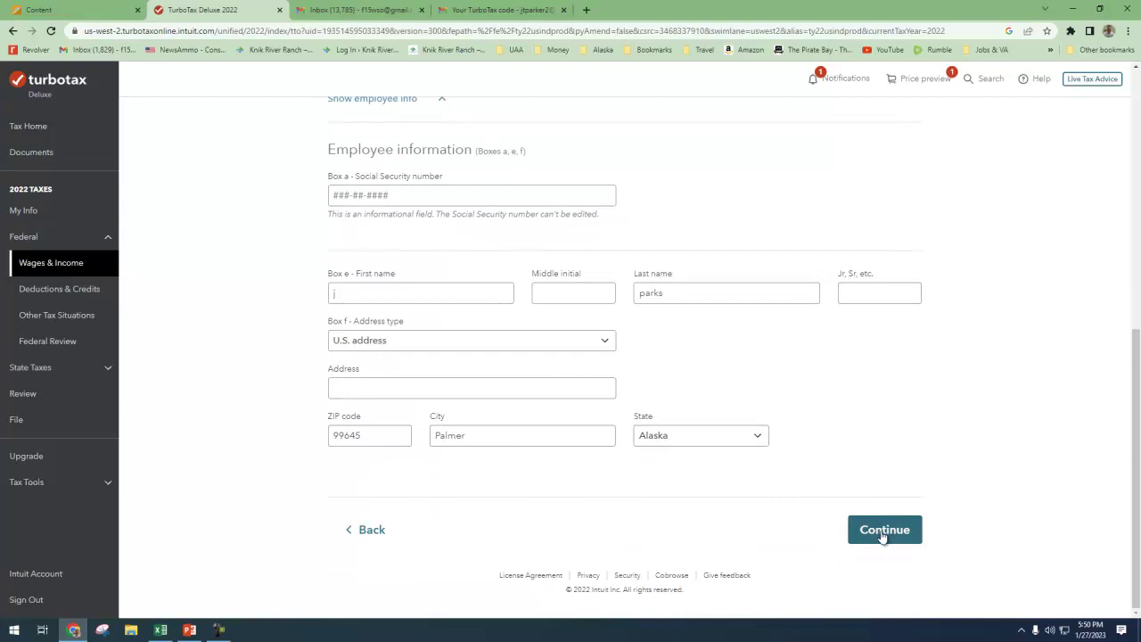
Fill in the missing employee street address with a saved address and proceed to W-2 boxes 1-20.
left_click(883, 533)
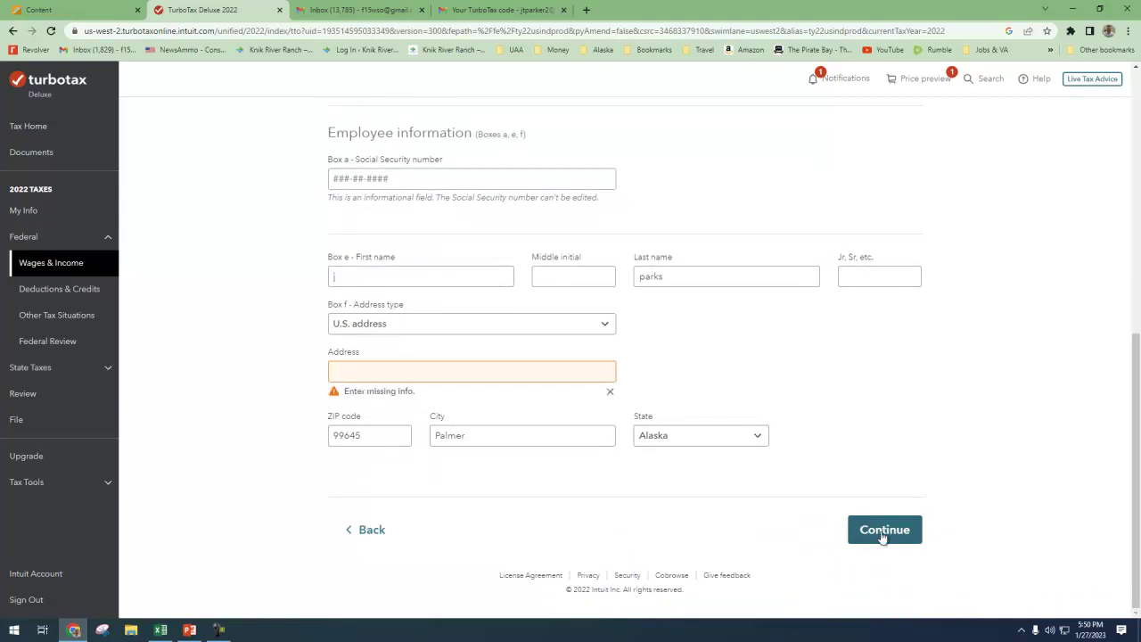
left_click(419, 373)
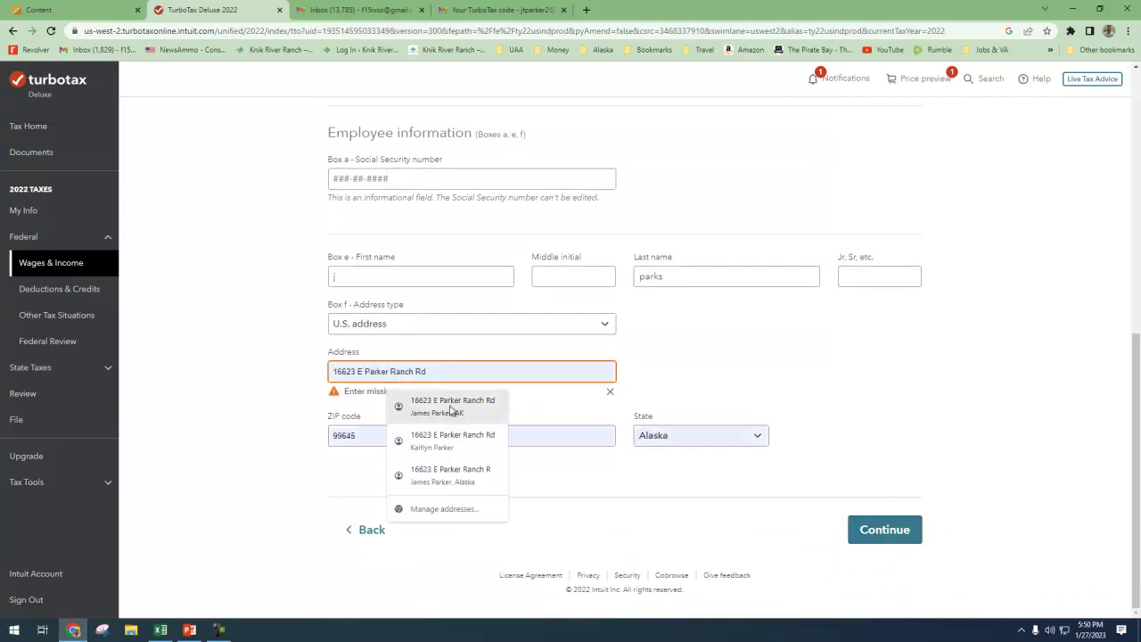
left_click(451, 410)
left_click(863, 528)
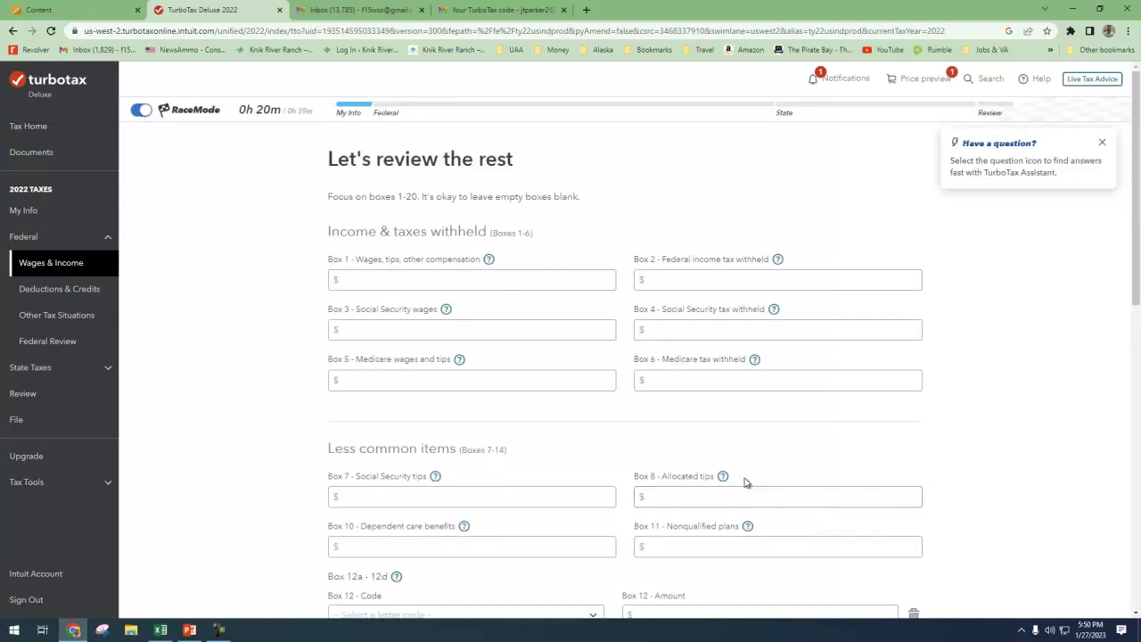
Enter W-2 Box 1 and Box 3 wages of $100,000, federal income tax withheld of $20,000 and Social Security tax withheld of $8,666.
left_click(379, 285)
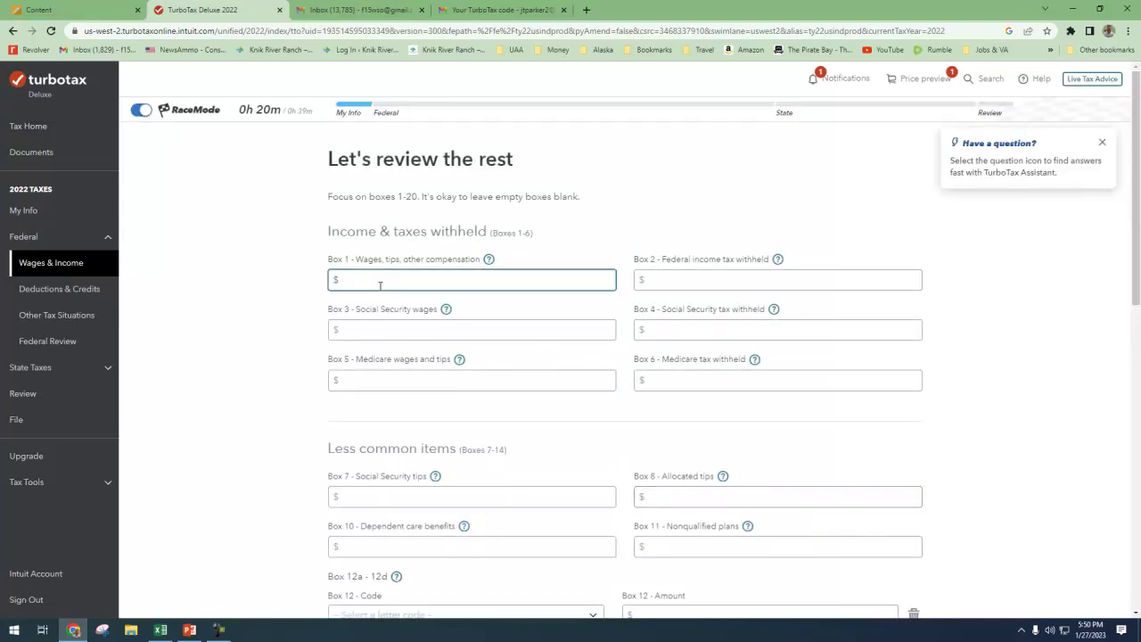
type("1,0000")
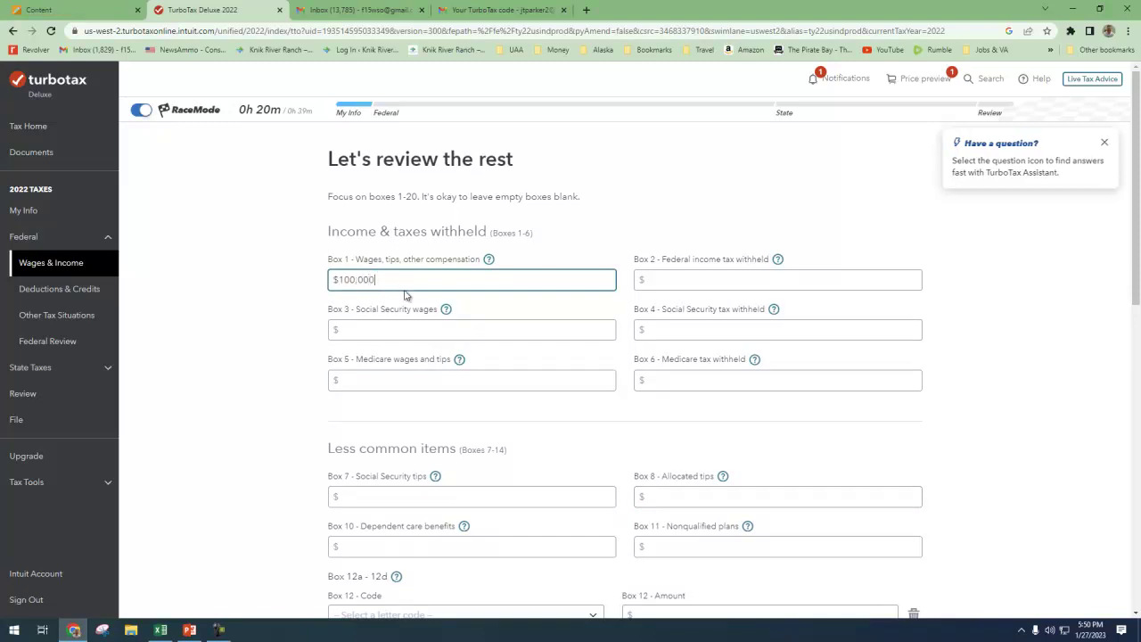
left_click(390, 339)
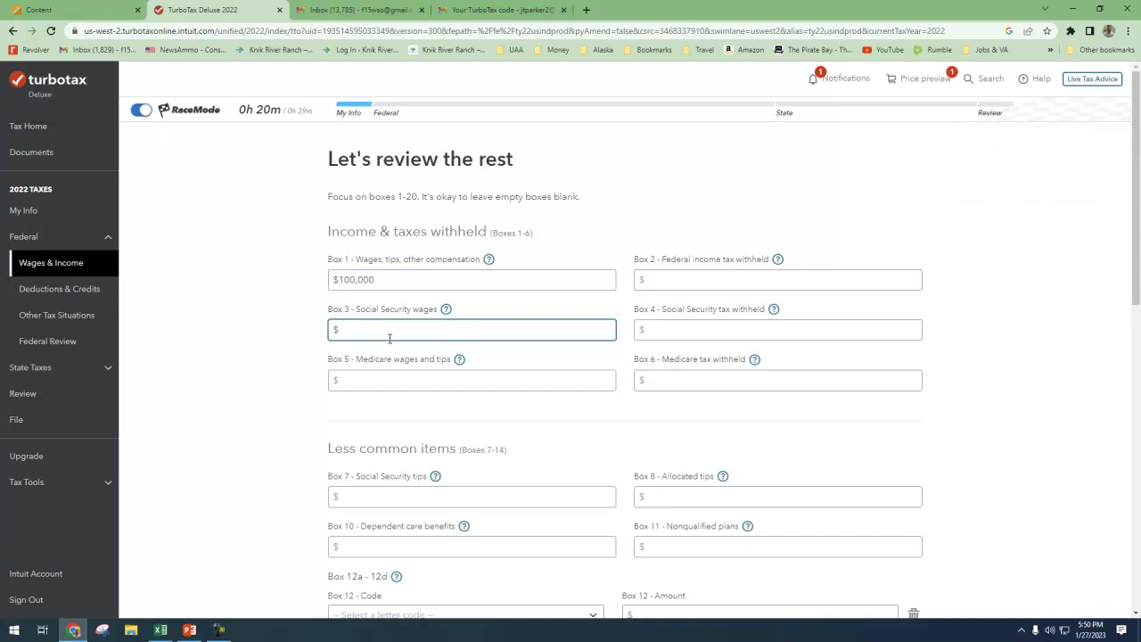
type("1,000")
left_click(654, 277)
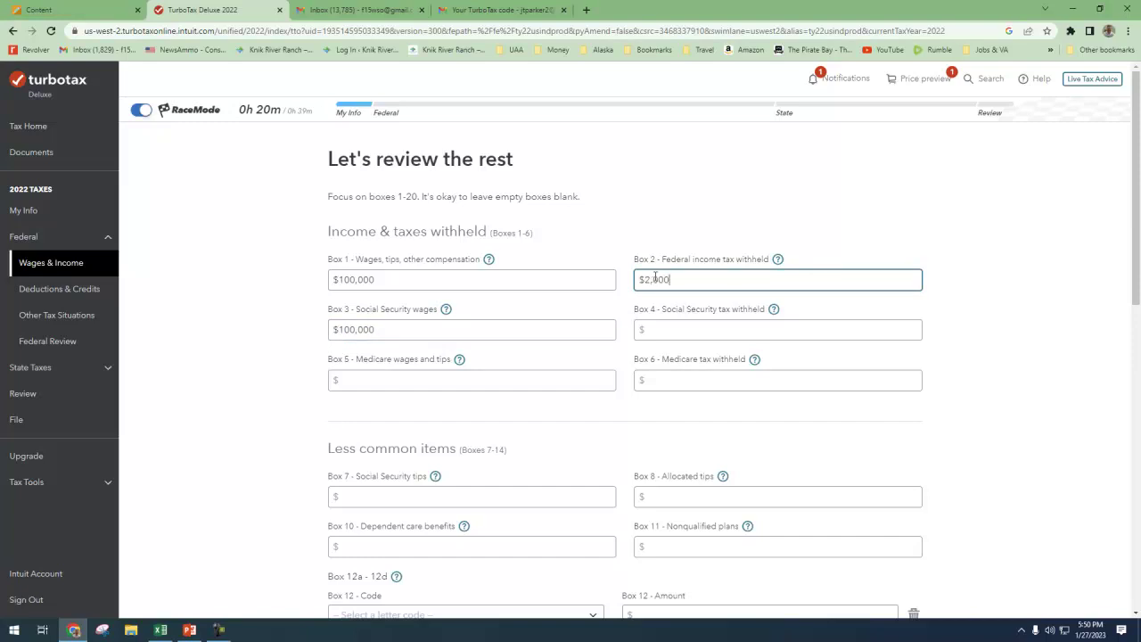
left_click(704, 325)
left_click(674, 330)
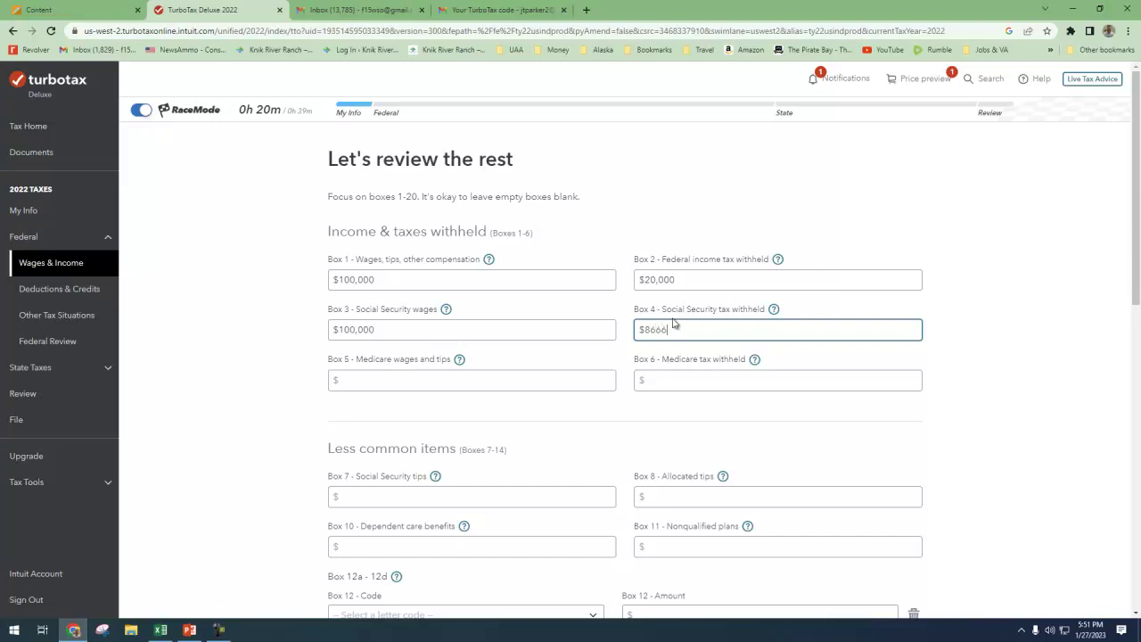
Look through the remaining W-2 boxes 5 to 20, including the less common items and the state and local tax sections.
scroll(1030, 391, "down", 2)
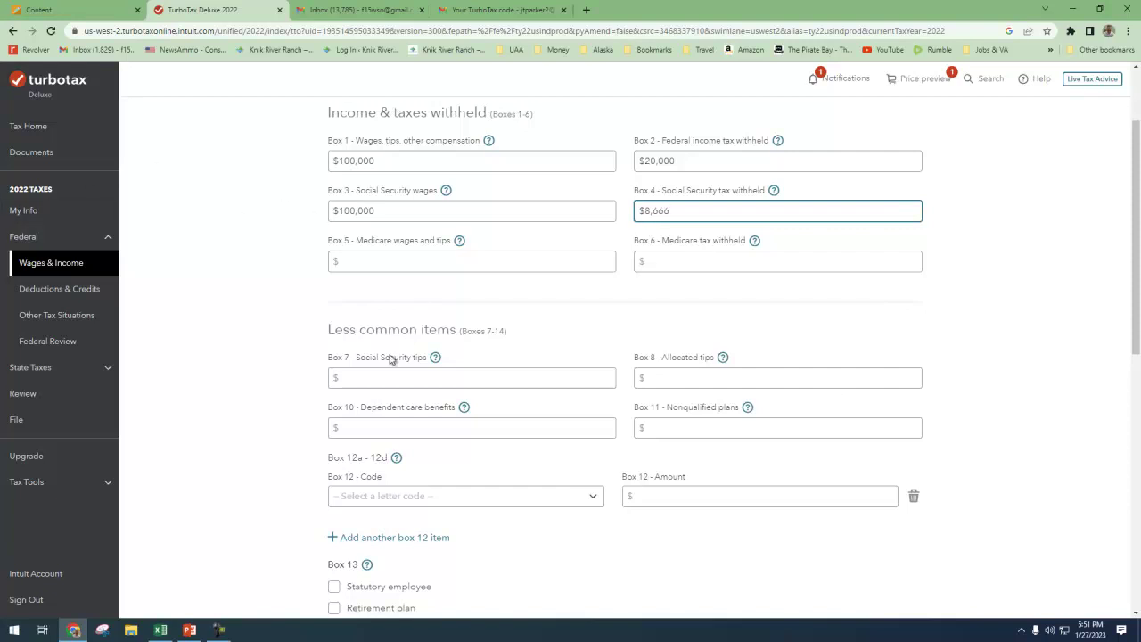
scroll(828, 534, "down", 2)
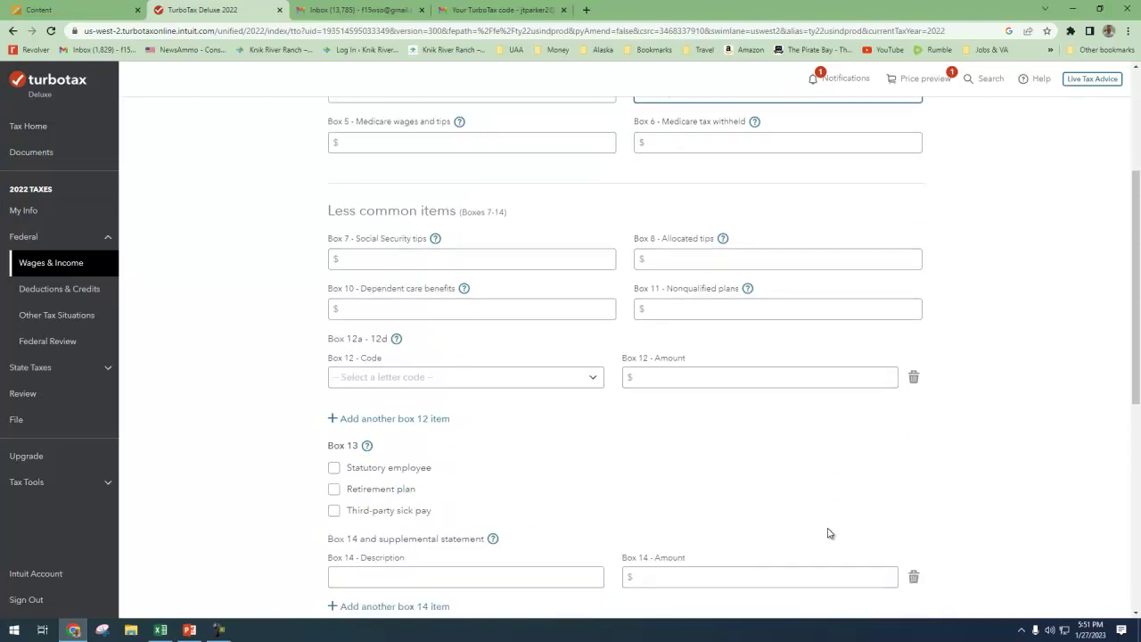
scroll(828, 533, "down", 2)
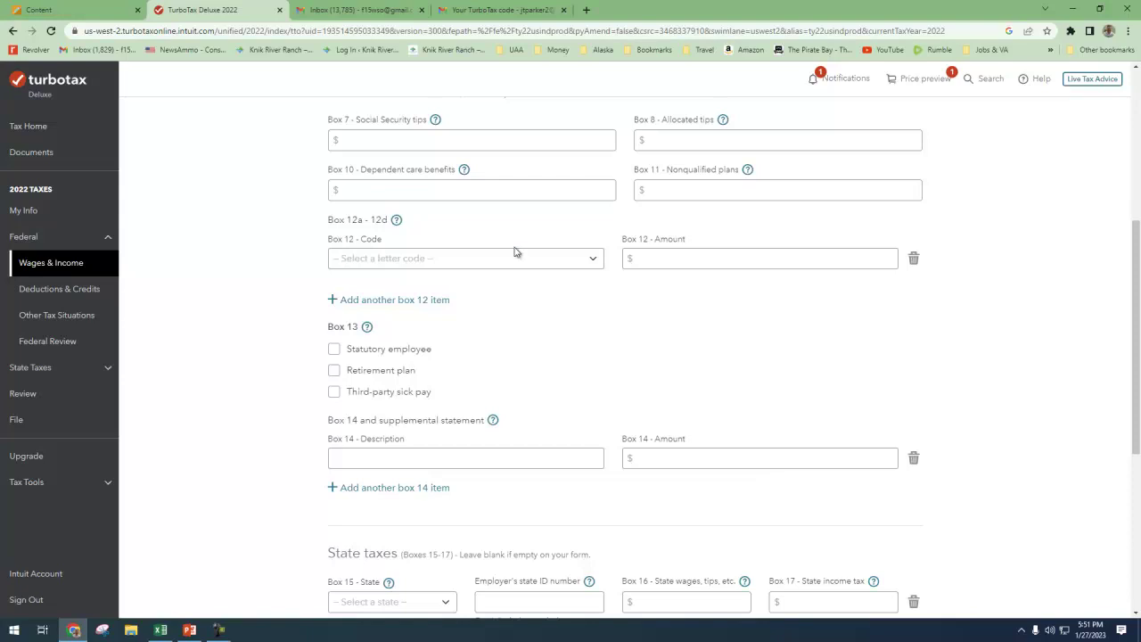
scroll(504, 246, "down", 1)
scroll(504, 246, "down", 4)
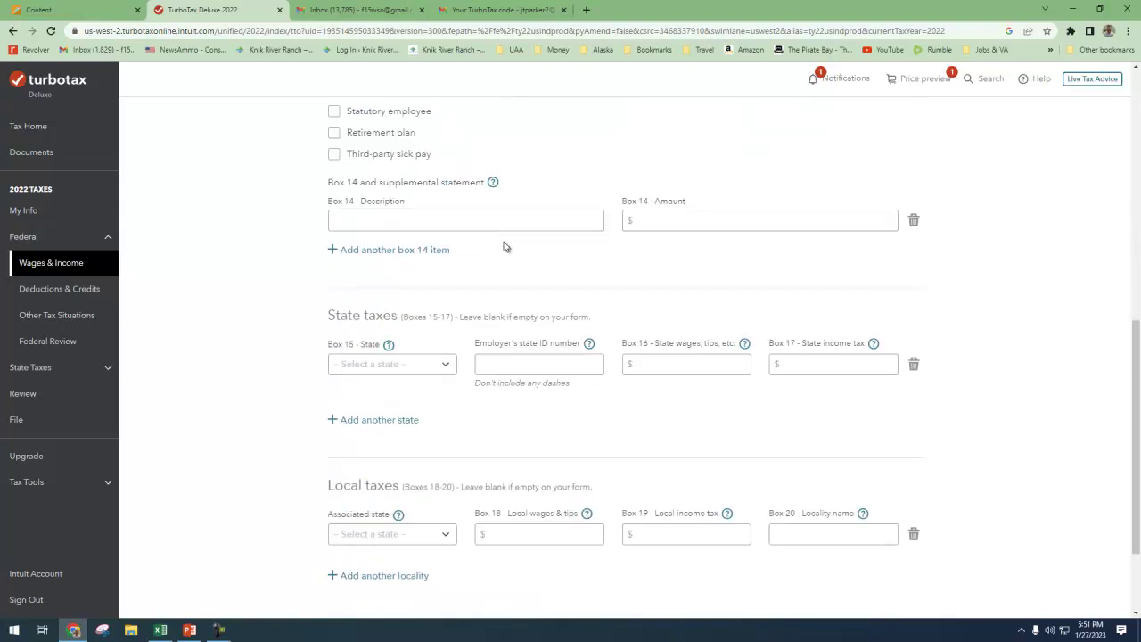
scroll(440, 379, "up", 6)
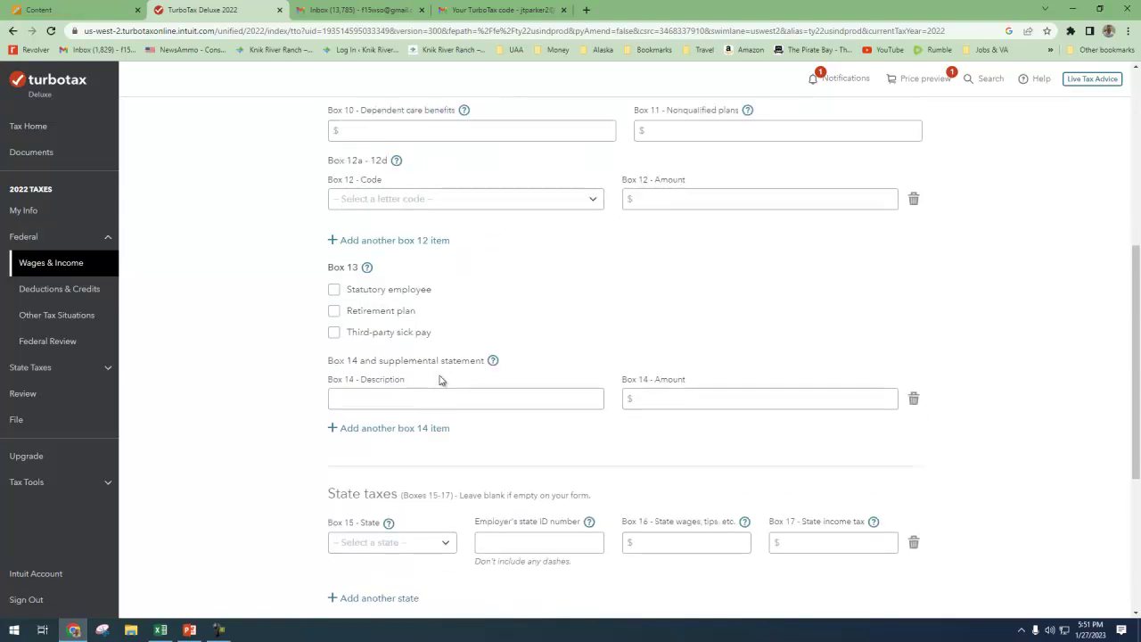
scroll(441, 379, "up", 4)
scroll(440, 379, "down", 7)
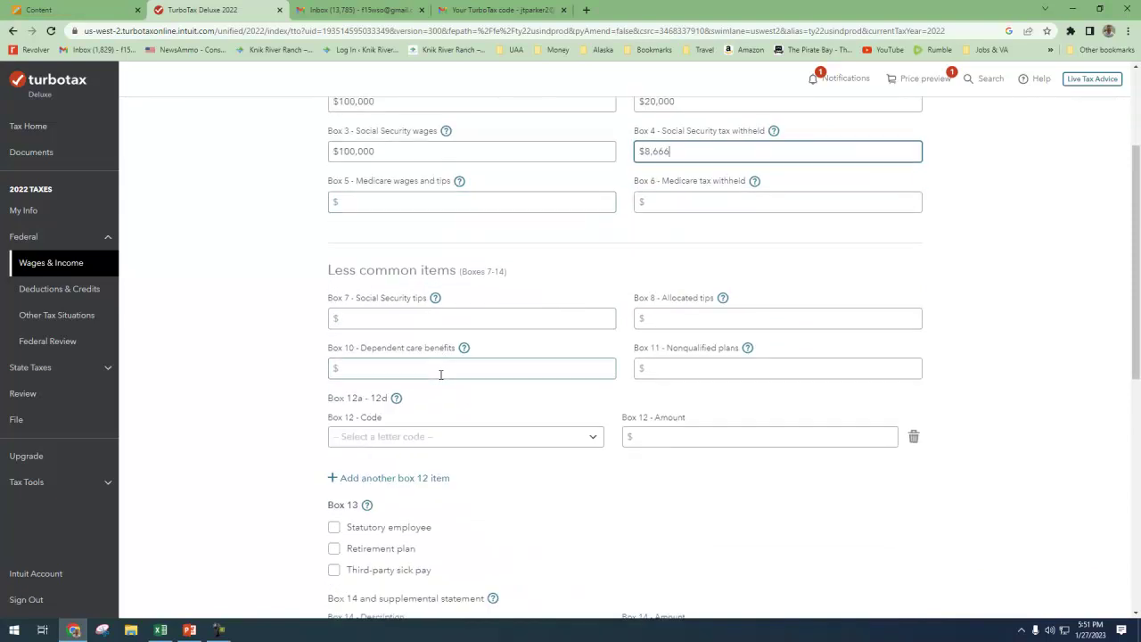
scroll(481, 388, "down", 5)
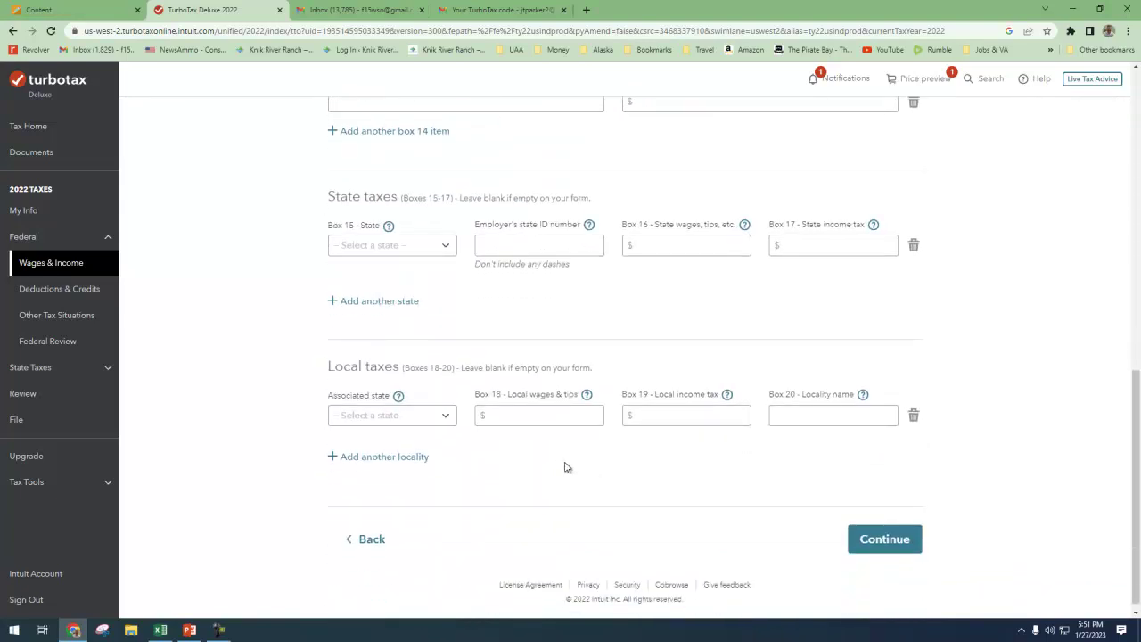
Submit the W-2 amounts, accept boxes 3, 4 and 7 as entered, and leave the state and local tax boxes blank.
left_click(885, 540)
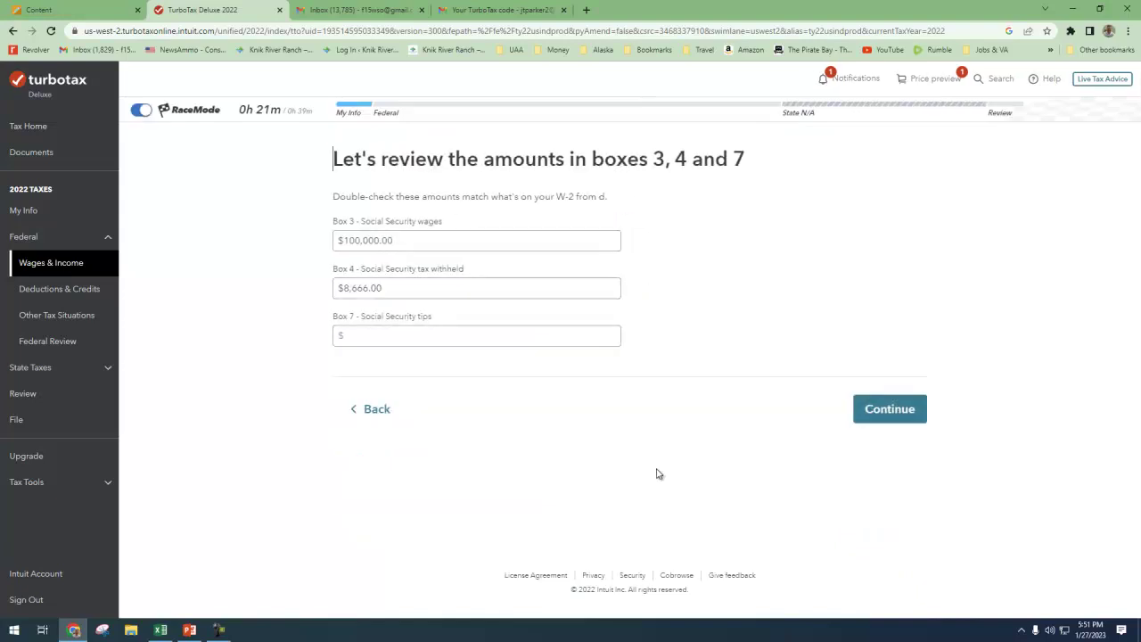
left_click(886, 416)
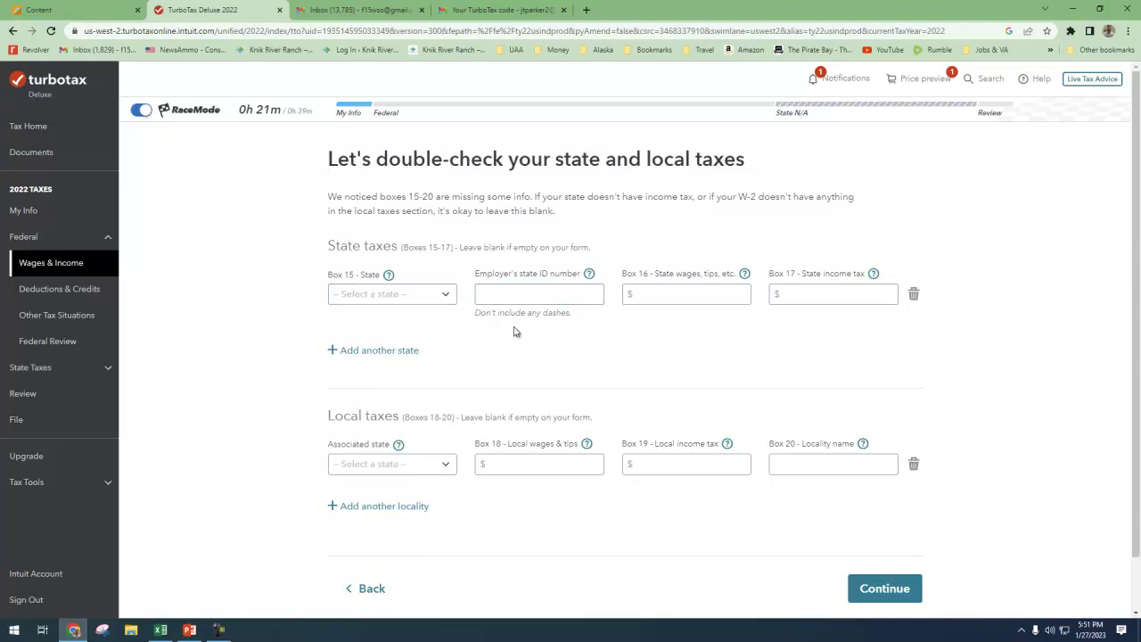
left_click(893, 606)
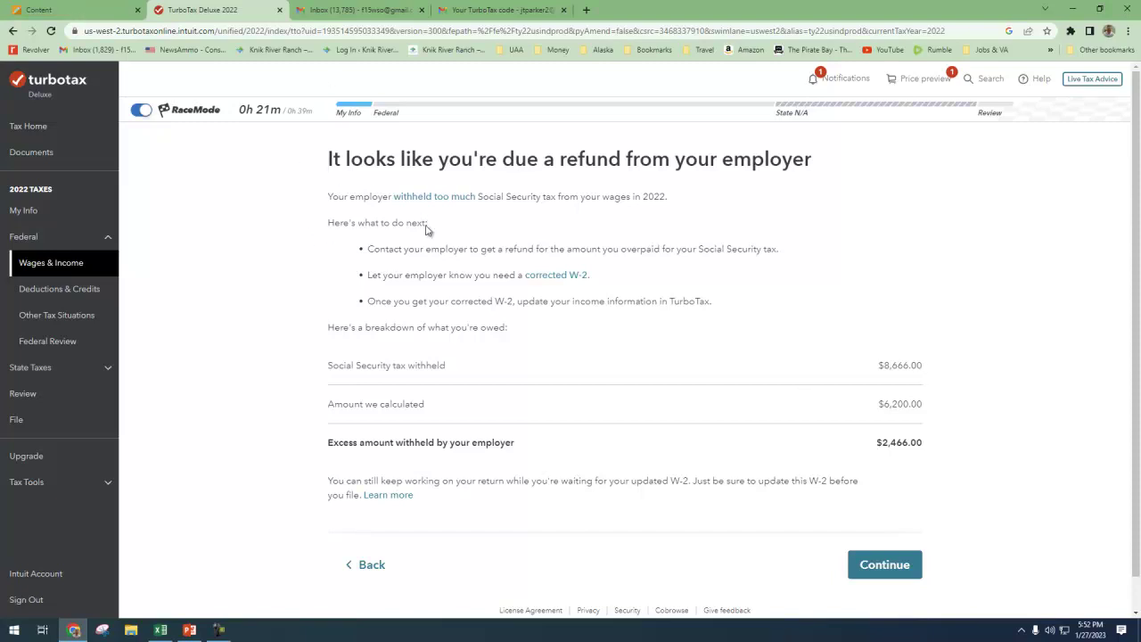
Check the calculated Social Security tax on the employer refund notice and finish the W-2 section without selecting any uncommon situation.
mouse_move(884, 403)
left_mouse_down()
mouse_move(968, 409)
mouse_move(889, 405)
left_mouse_up()
left_click(920, 401)
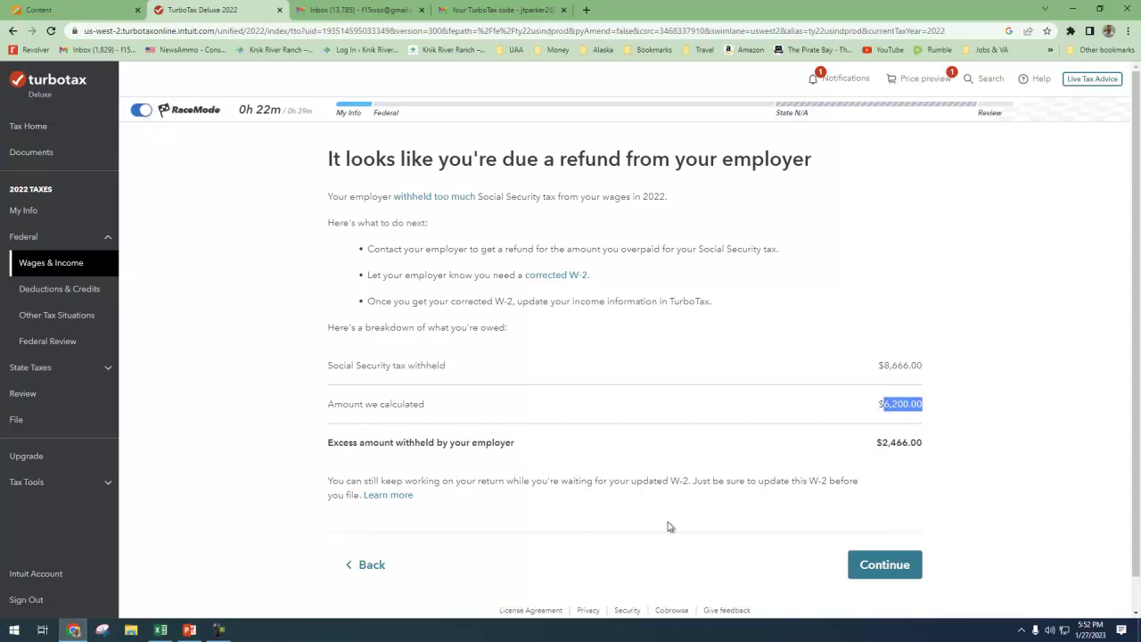
left_click(1019, 499)
left_click(903, 568)
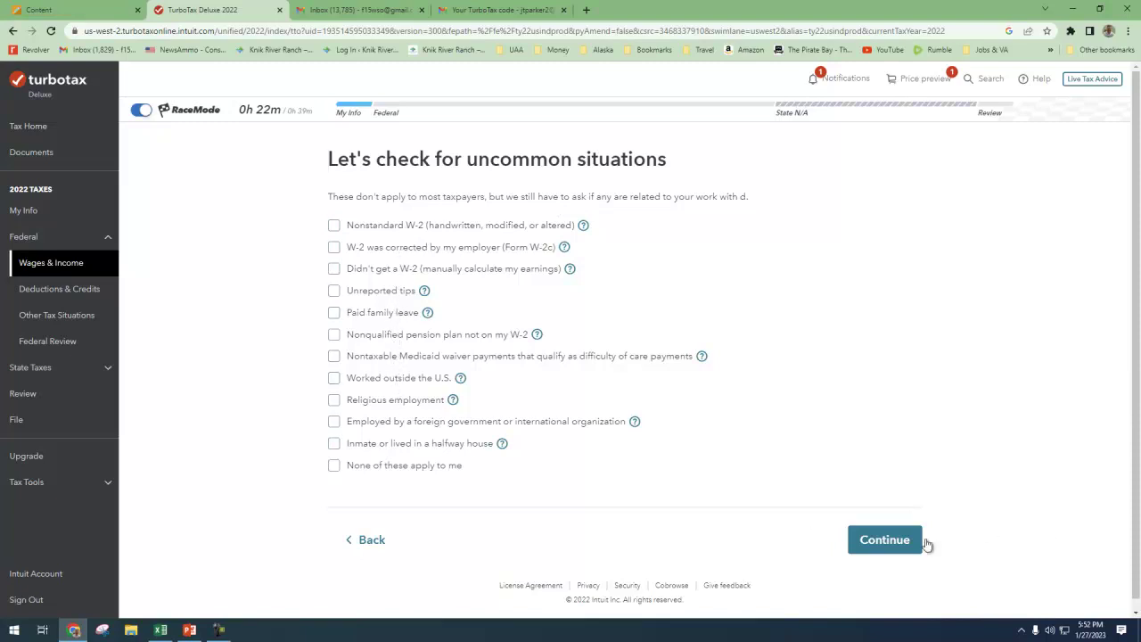
left_click(875, 541)
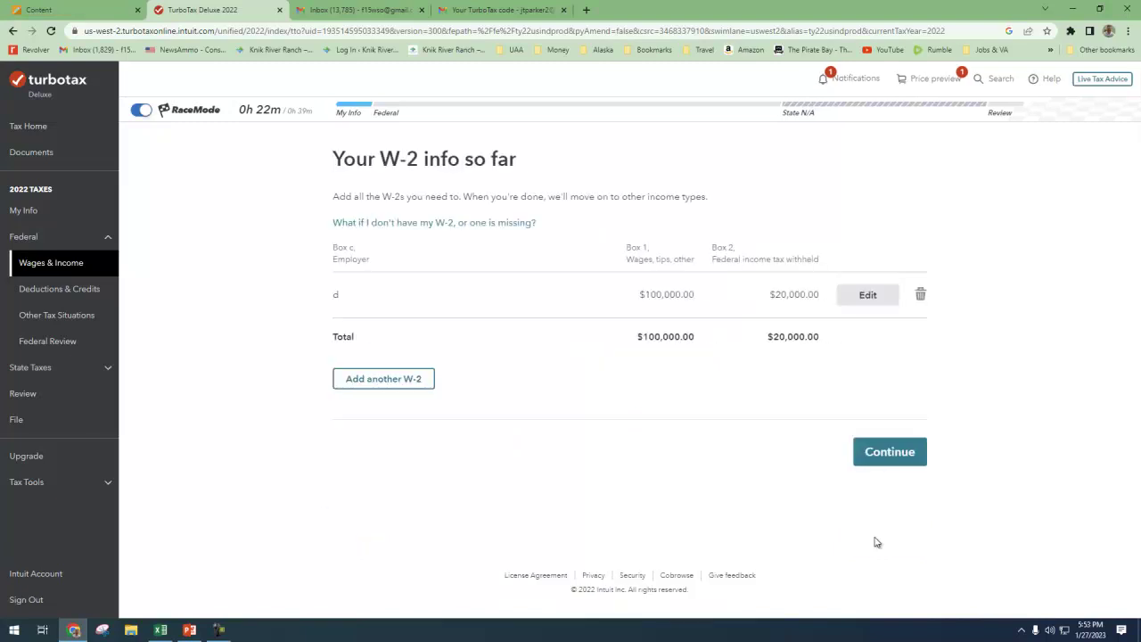
left_click(891, 457)
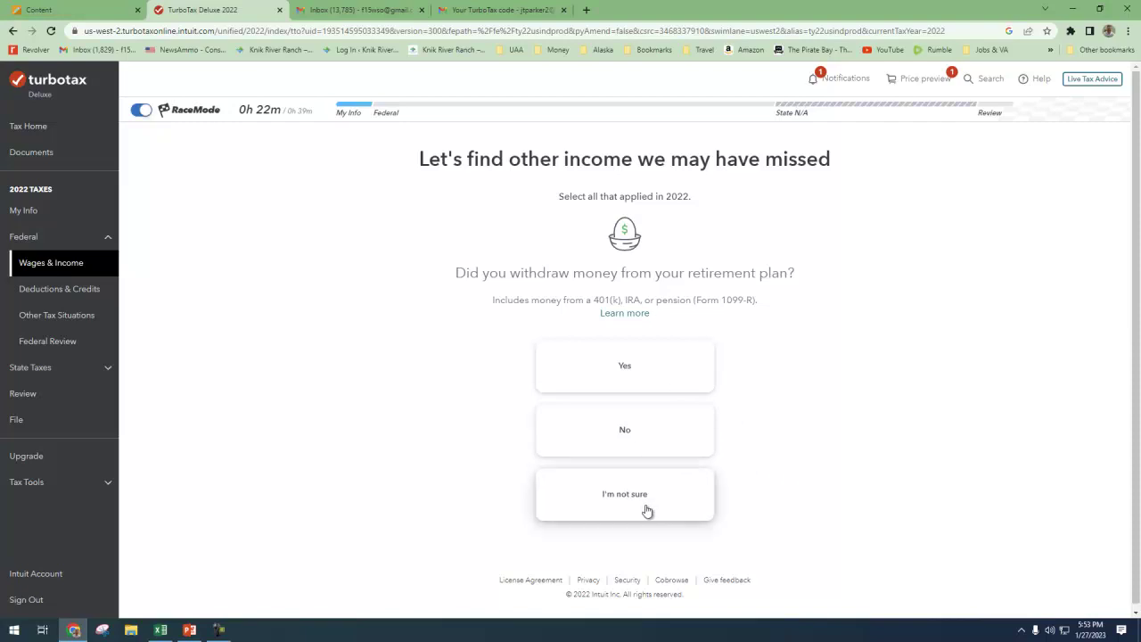
Answer No to retirement withdrawals, investment sales and Form 1099-K, answer Yes to foreign accounts or assets, and submit the answers.
left_click(627, 432)
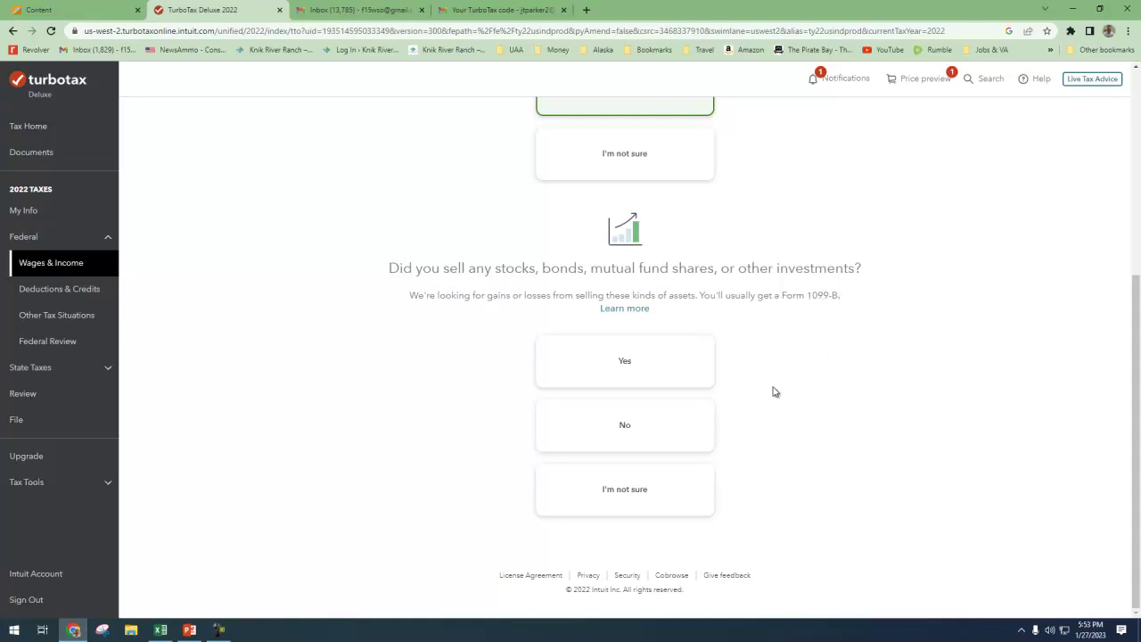
left_click(629, 428)
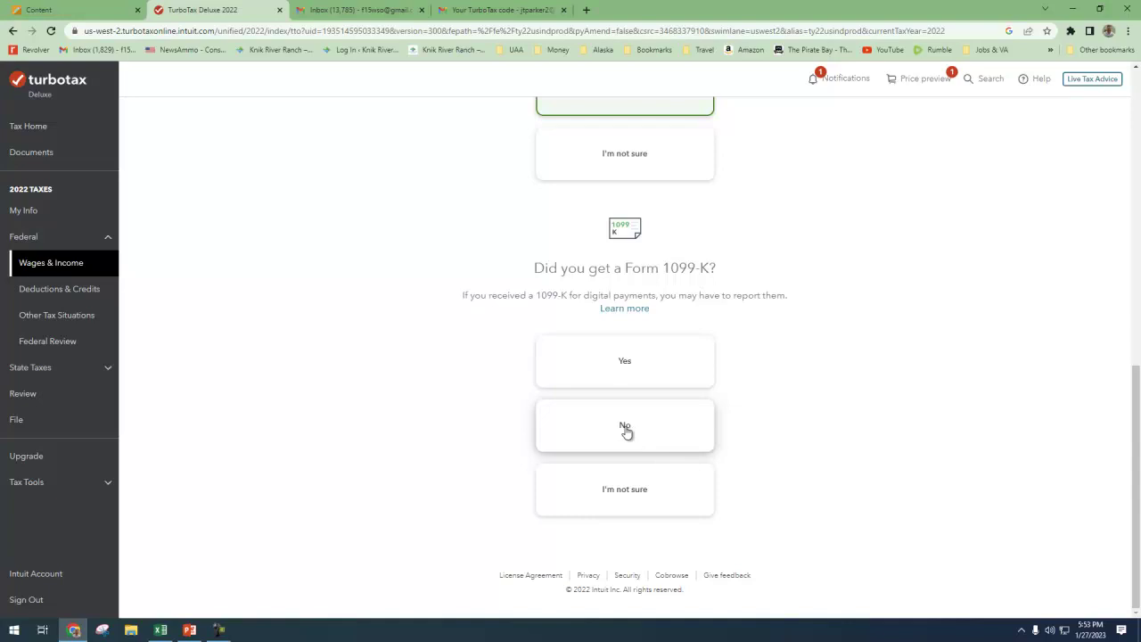
left_click(626, 432)
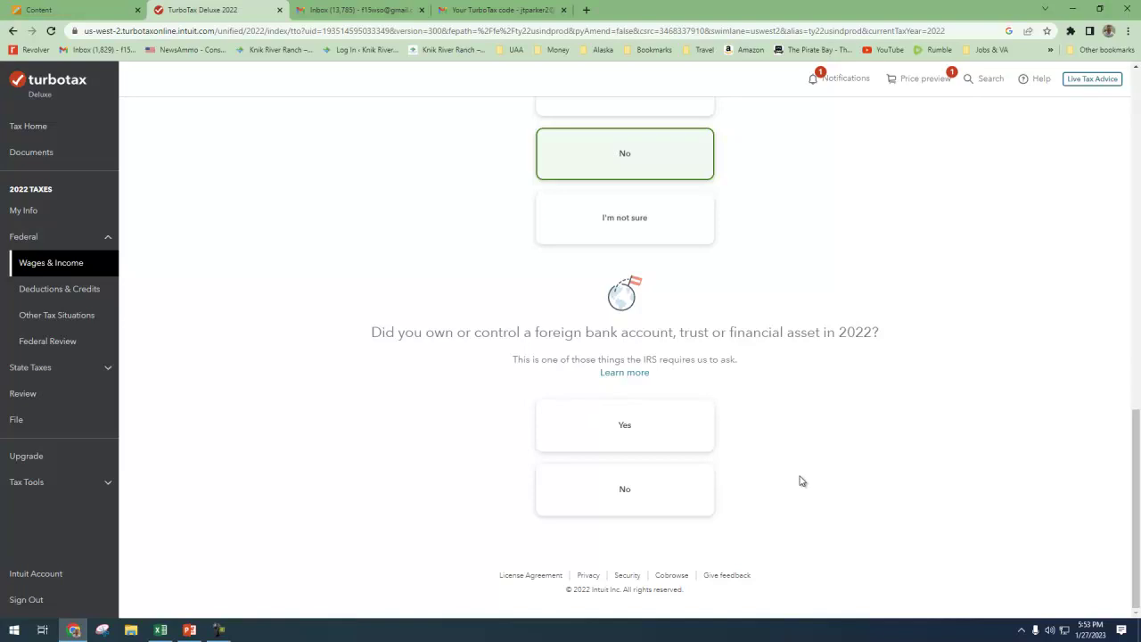
left_click(630, 431)
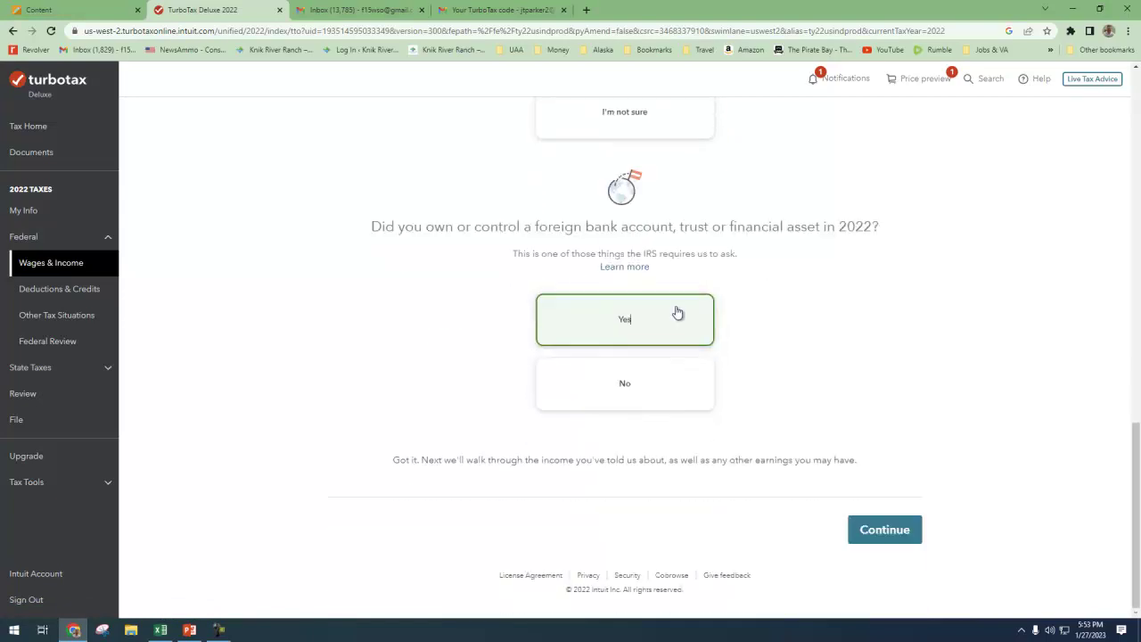
left_click(895, 532)
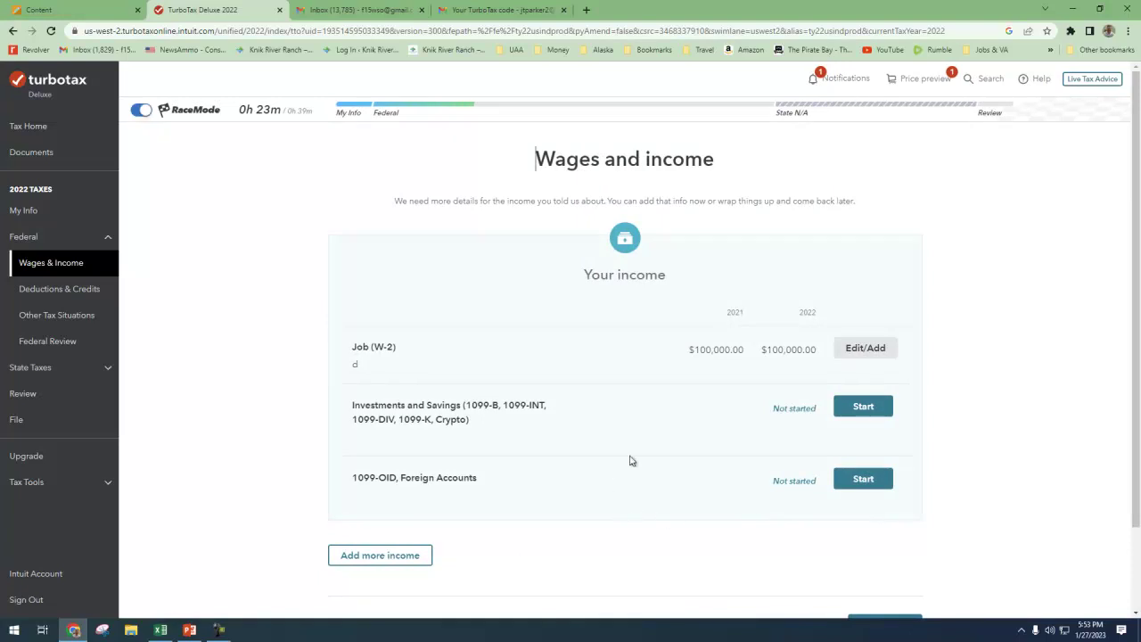
Leave the investments and foreign account topics unstarted, finish the Wages and income overview and continue past the refund check-in.
scroll(599, 429, "down", 2)
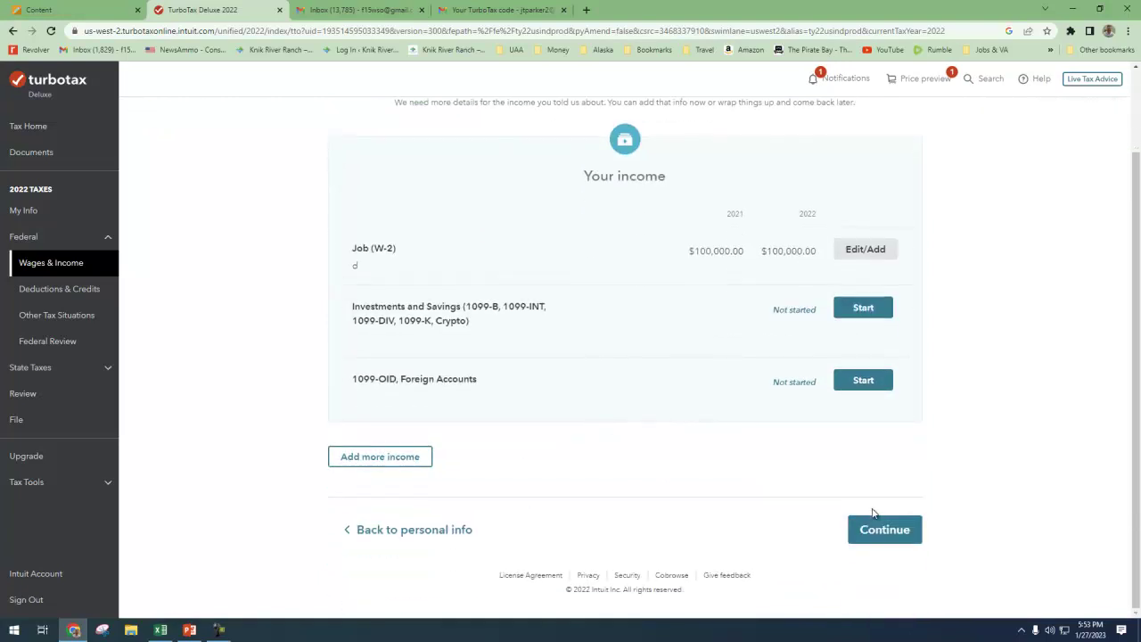
left_click(875, 531)
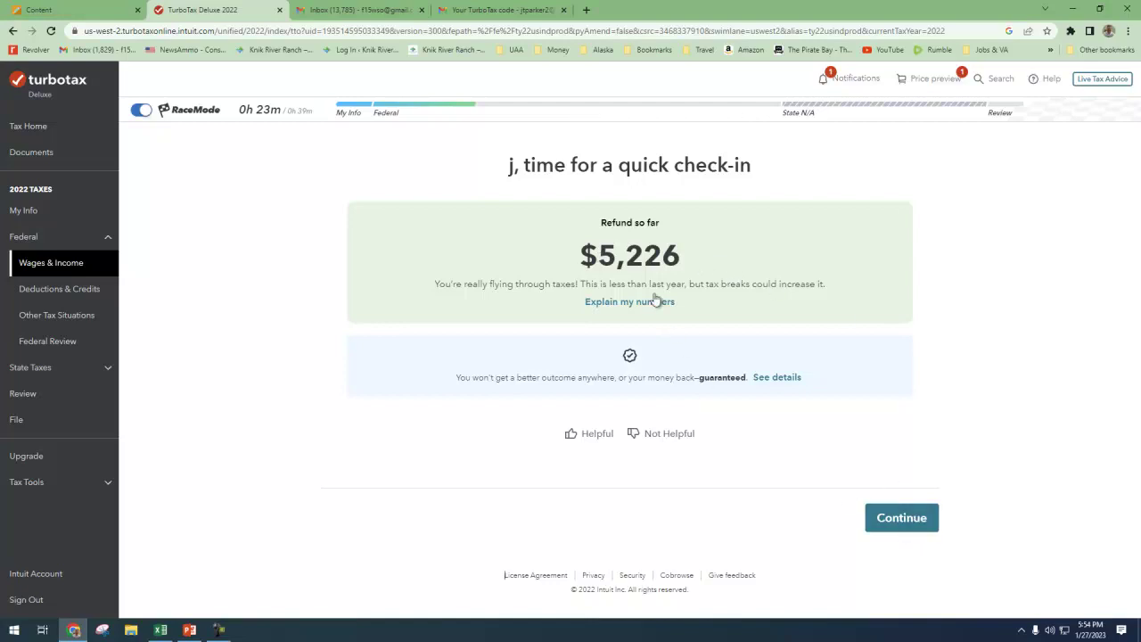
left_click(903, 519)
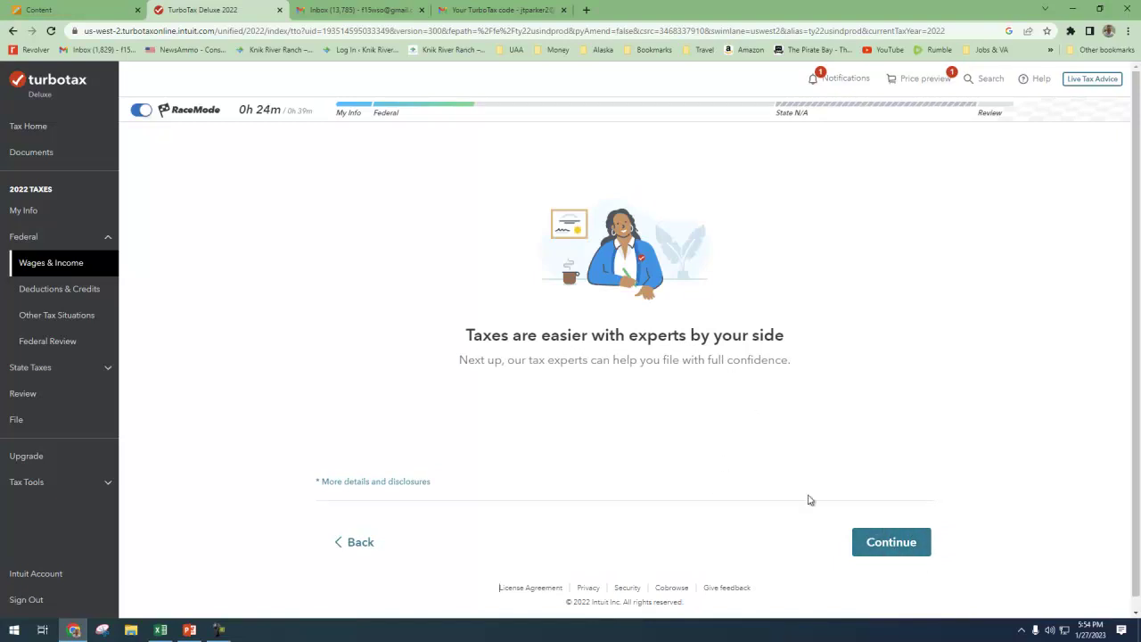
Review the Live Assisted plan comparison and continue with TurboTax Deluxe without upgrading.
left_click(881, 544)
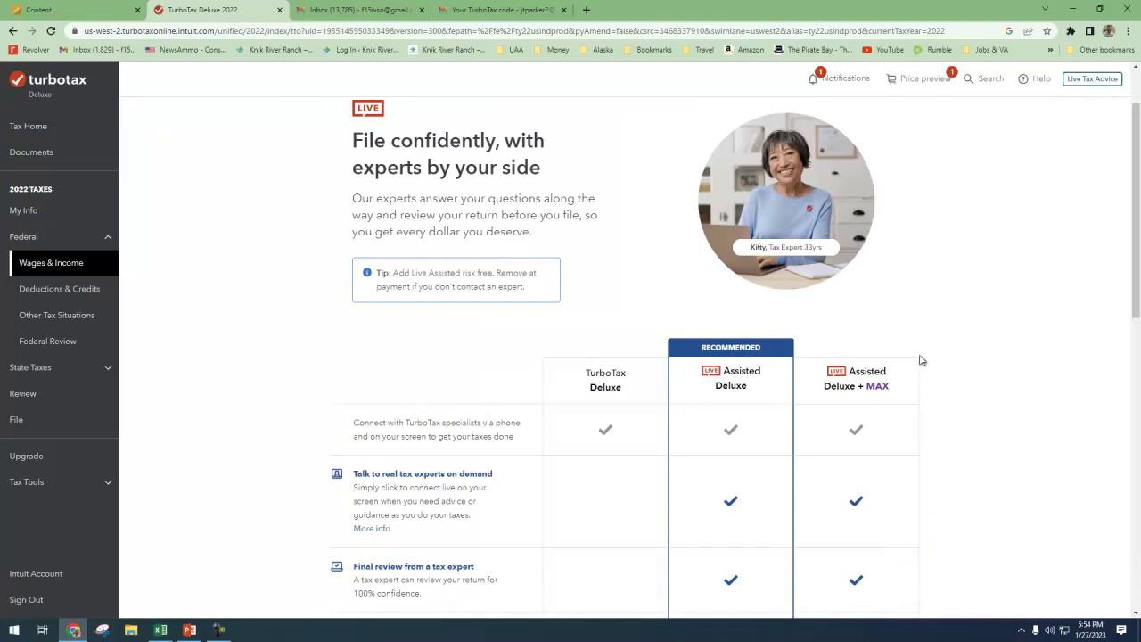
scroll(932, 337, "down", 5)
scroll(960, 420, "down", 2)
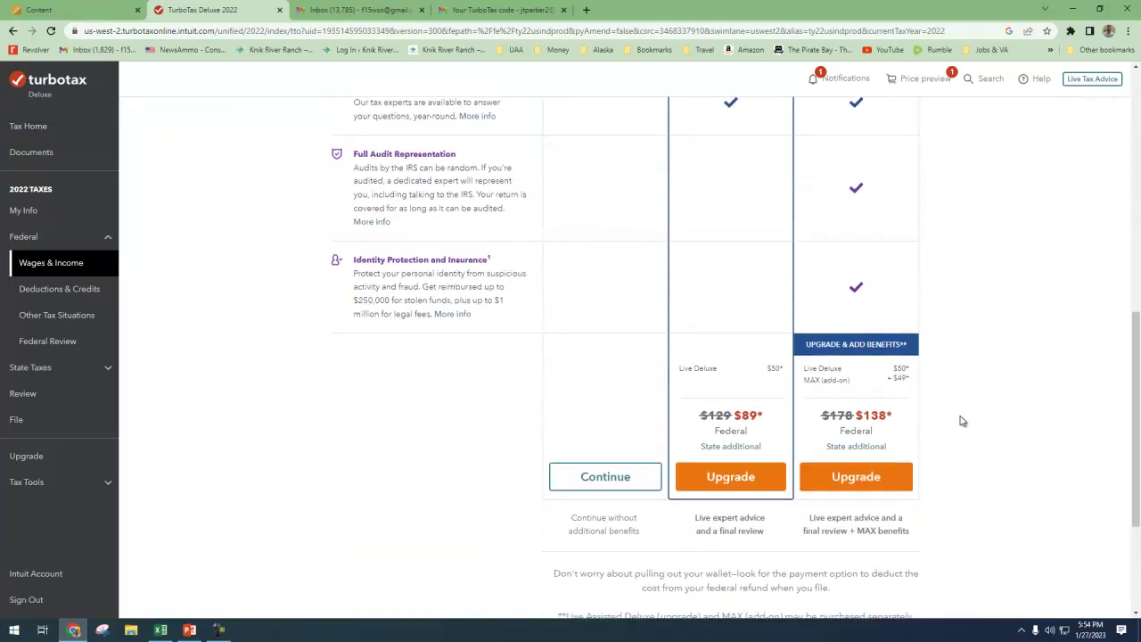
left_click(622, 424)
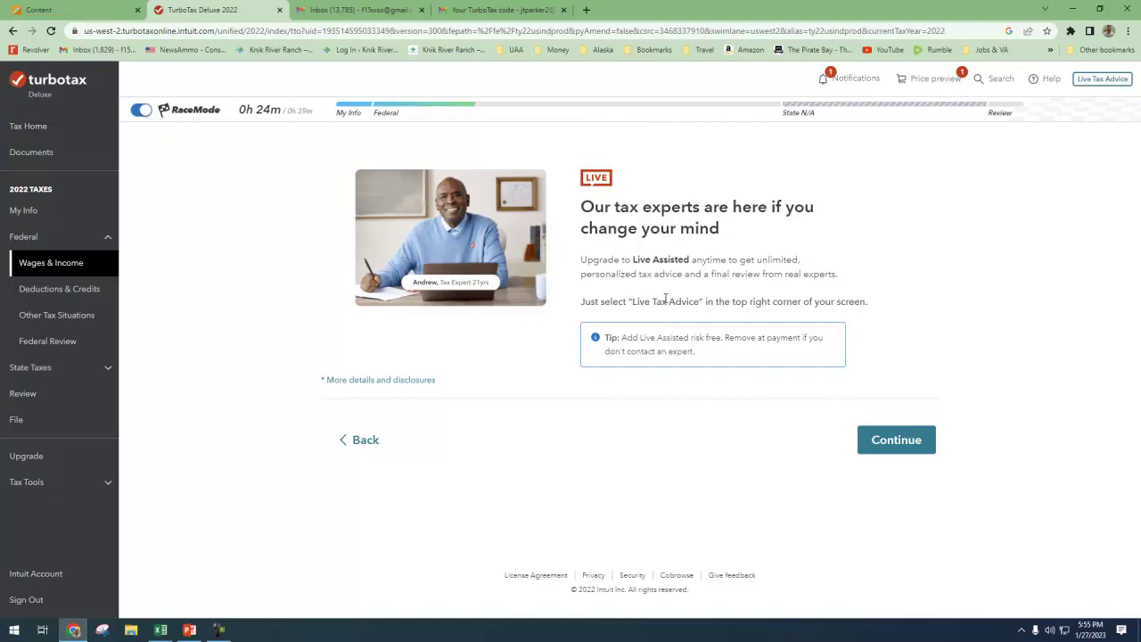
left_click(899, 441)
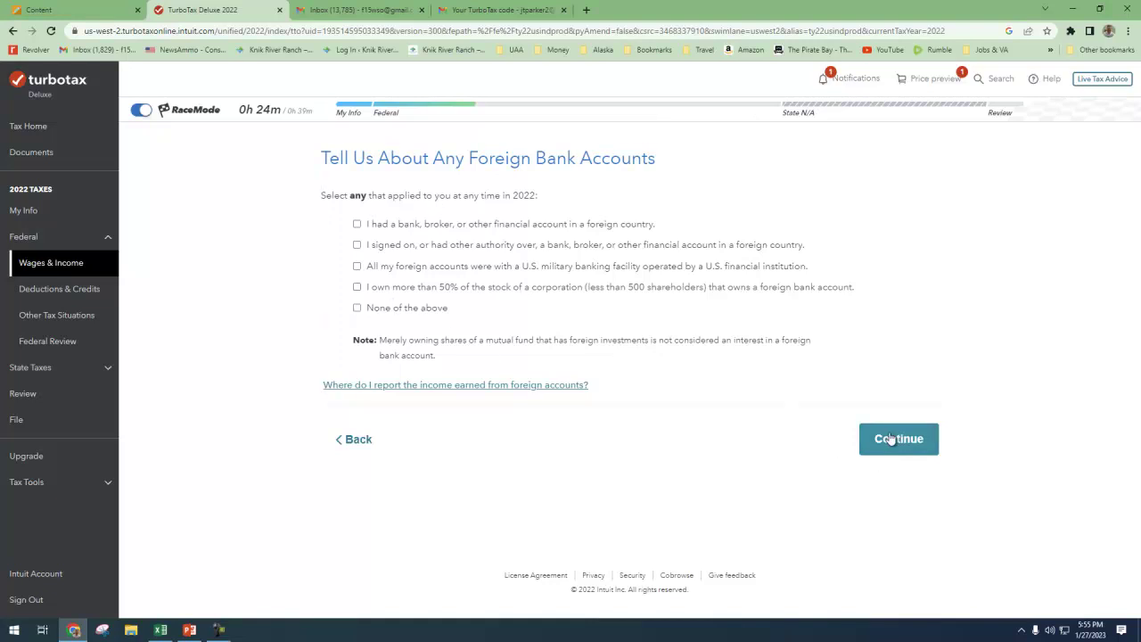
Choose None of the above for both foreign bank accounts and foreign trusts, and move on to the Deductions & Credits section.
left_click(887, 446)
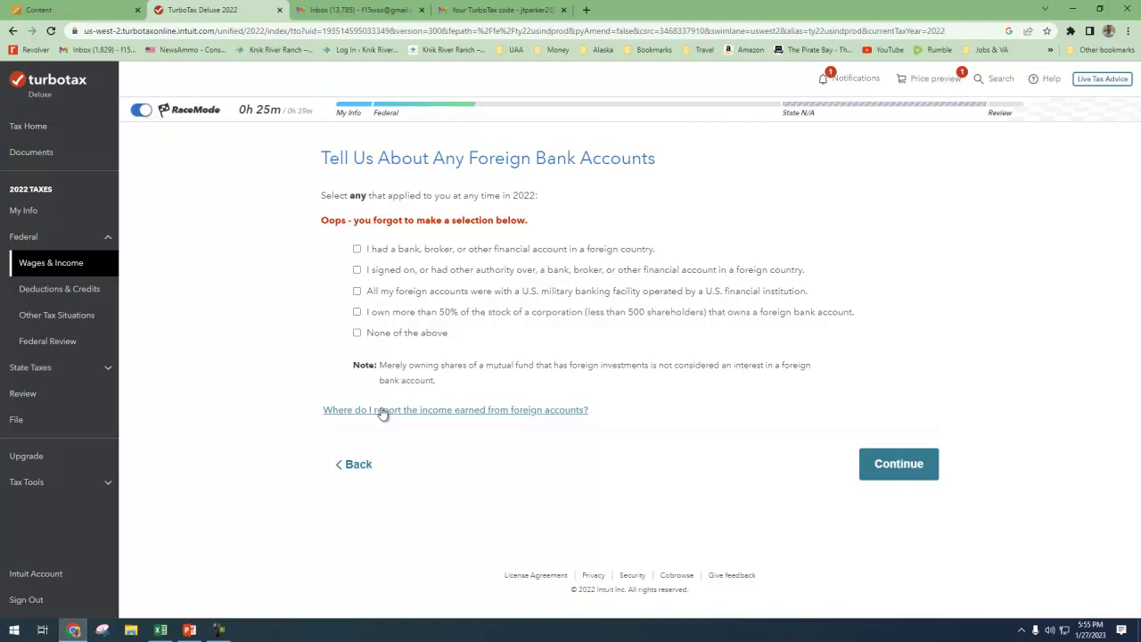
left_click(358, 333)
left_click(902, 464)
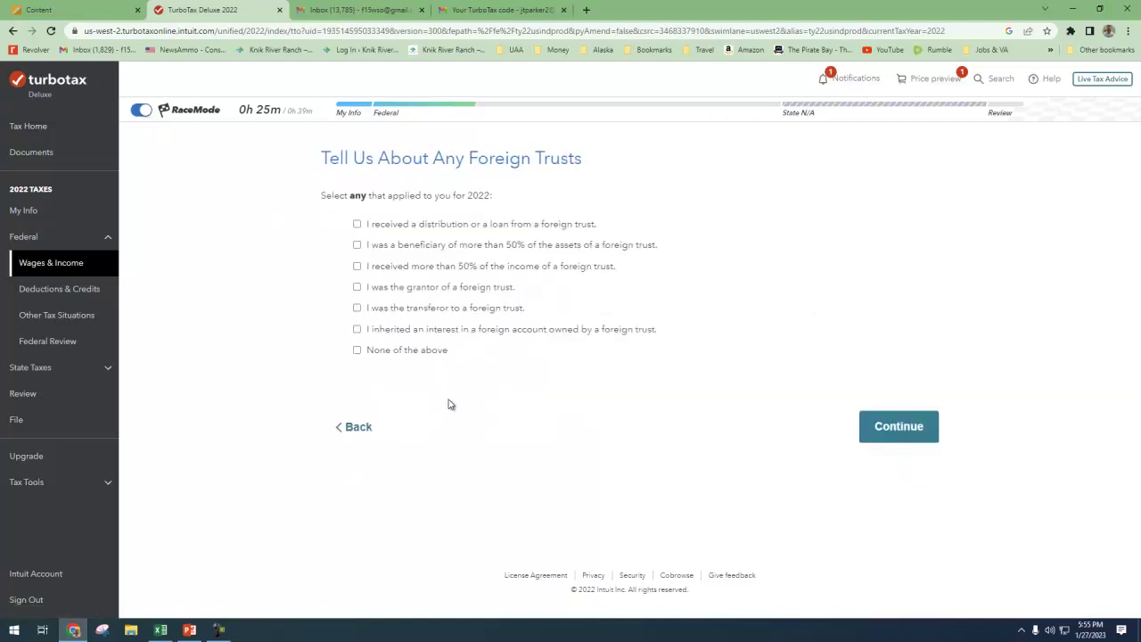
left_click(356, 350)
left_click(887, 431)
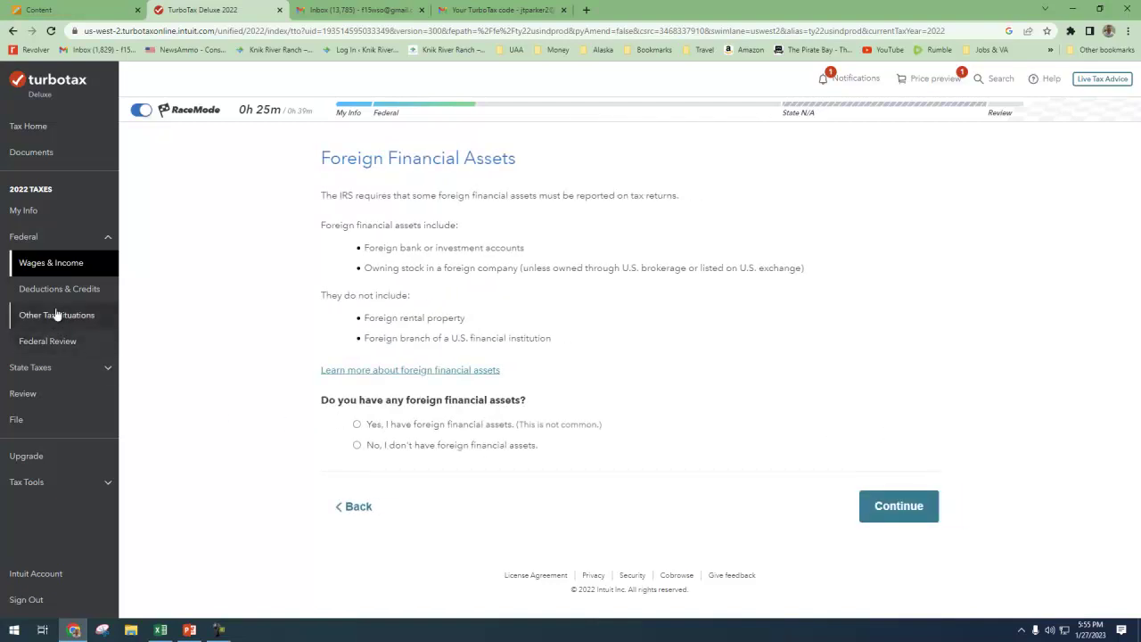
left_click(96, 319)
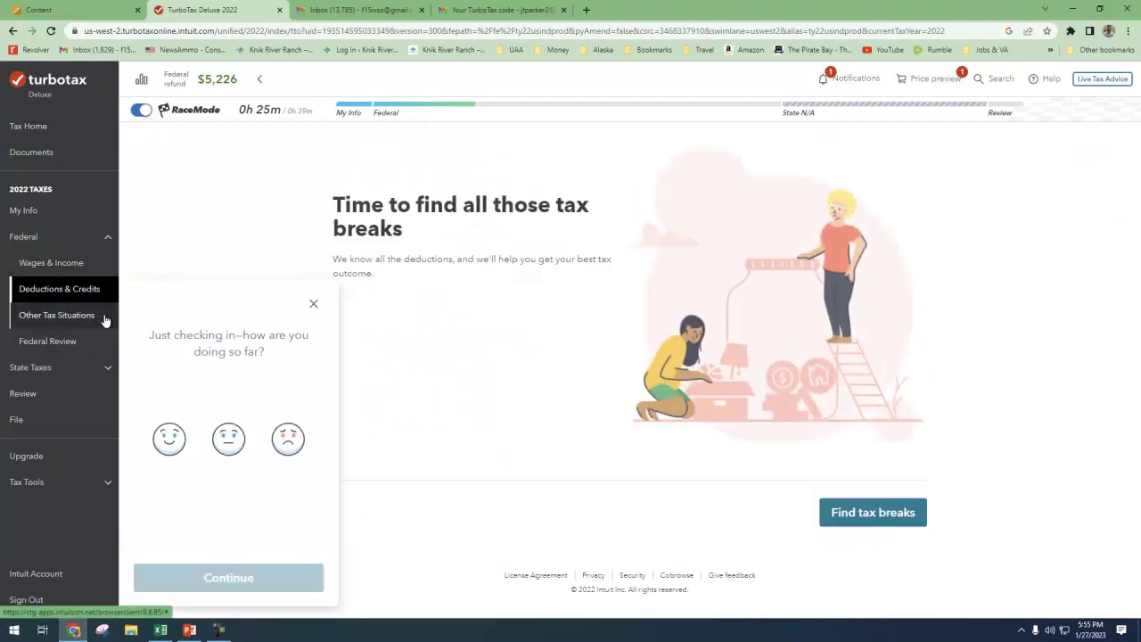
Dismiss the feedback survey, start the tax break search and keep Yes for last year's home mortgage interest and charitable donations.
left_click(314, 304)
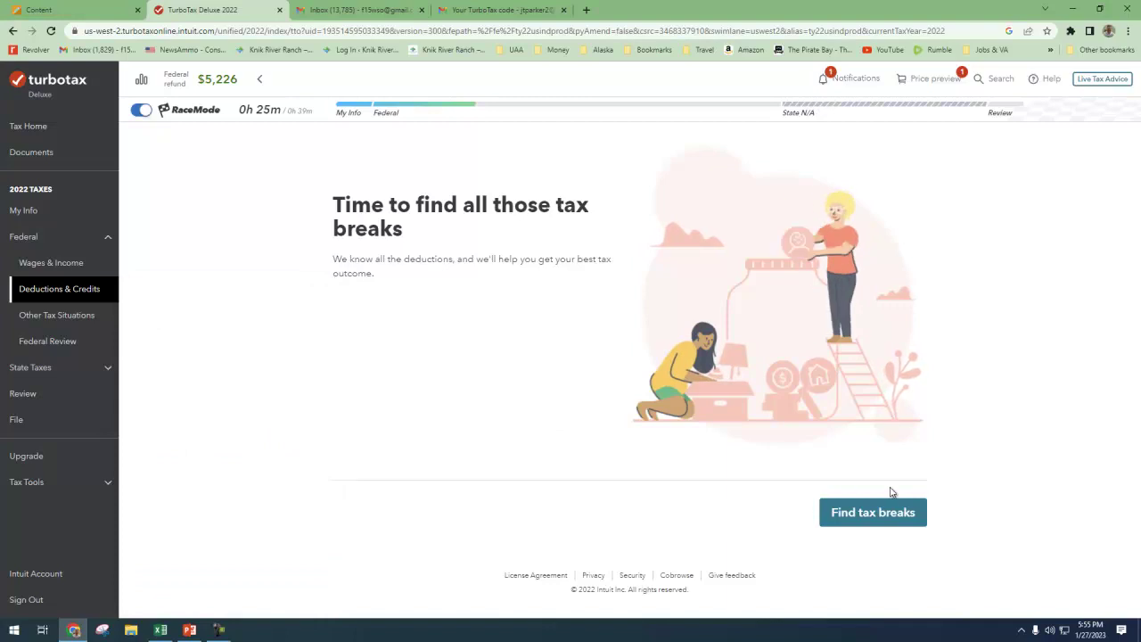
left_click(884, 523)
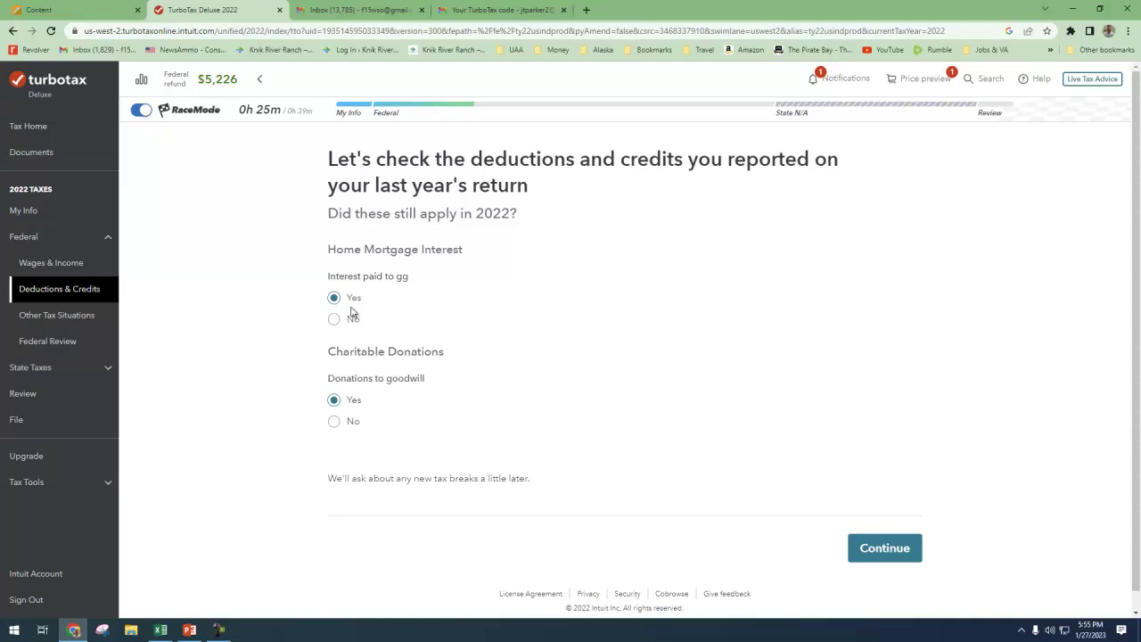
left_click_drag(396, 249, 489, 253)
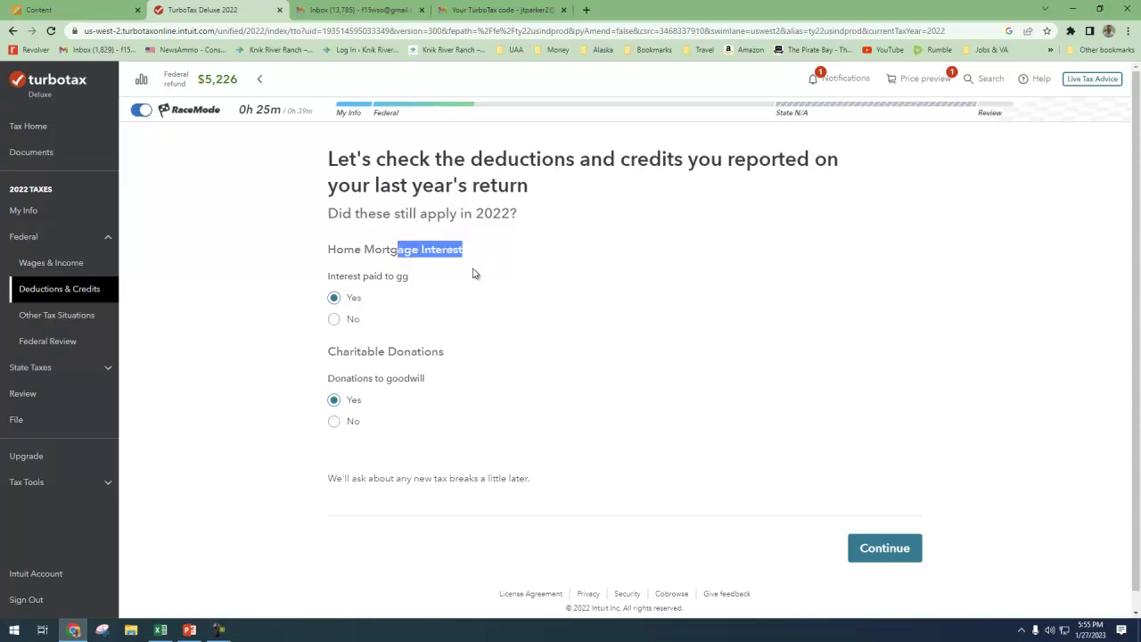
left_click(380, 366)
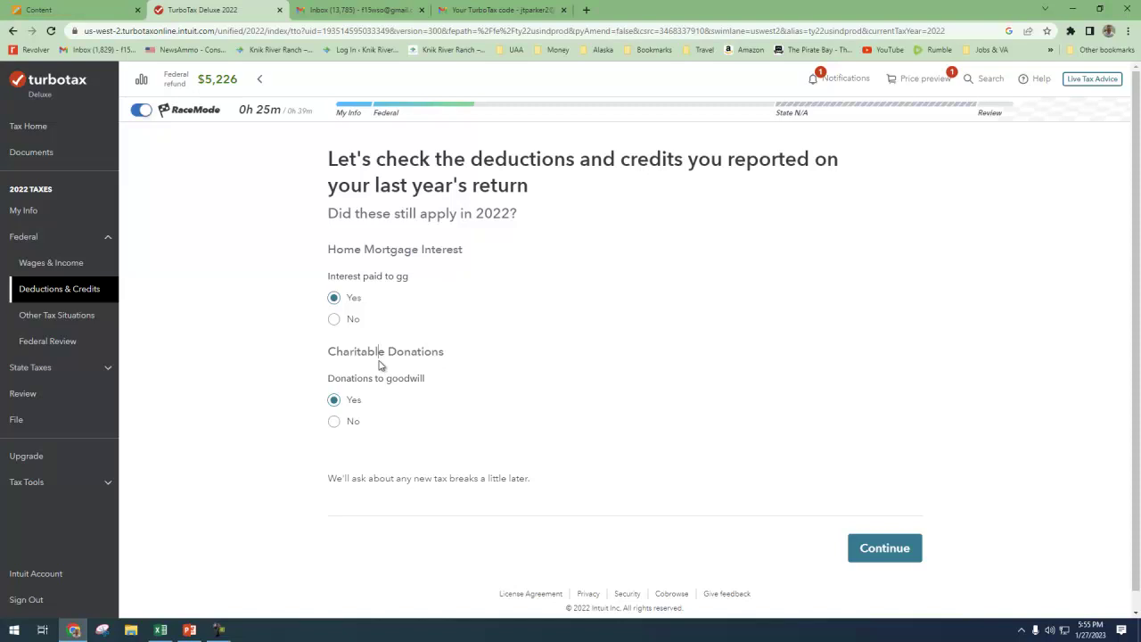
left_click_drag(385, 352, 465, 380)
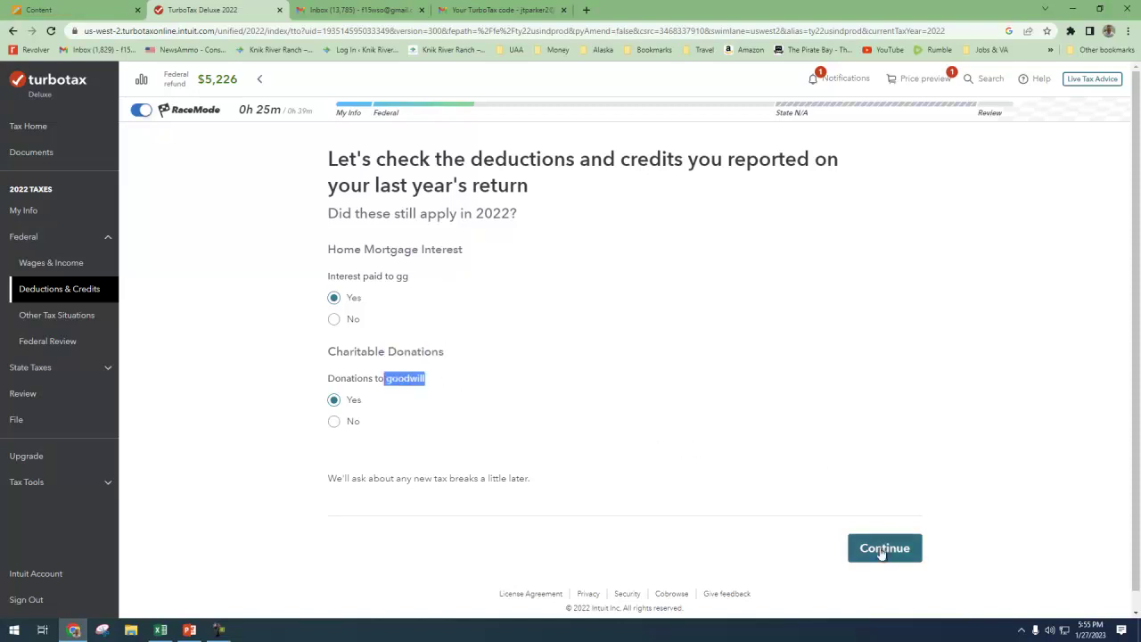
left_click_drag(401, 275, 410, 276)
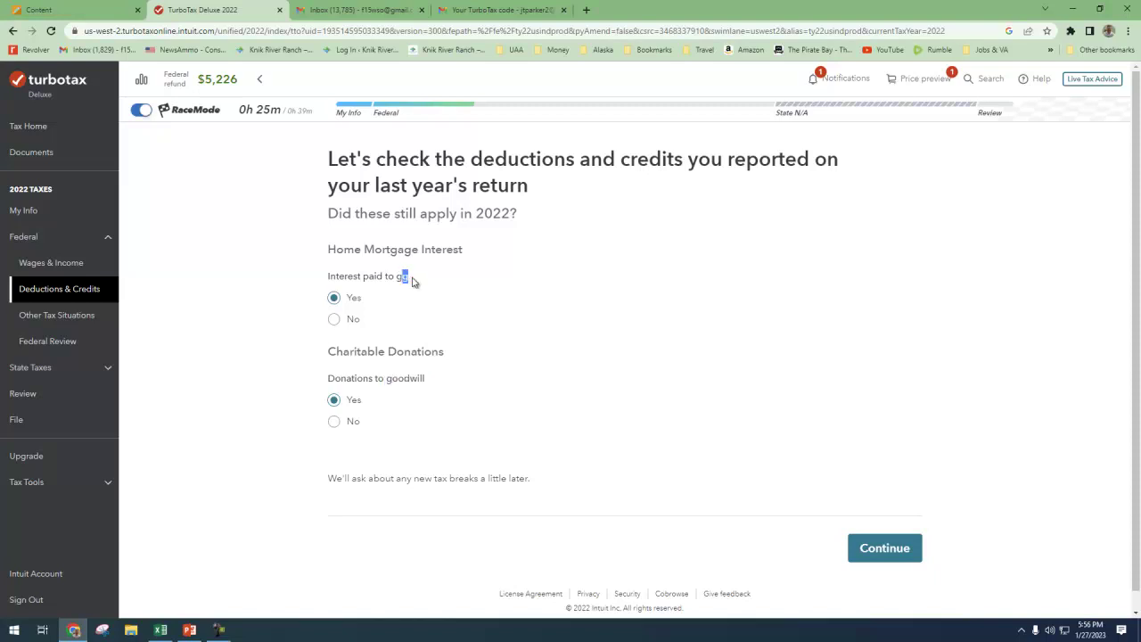
left_click(884, 550)
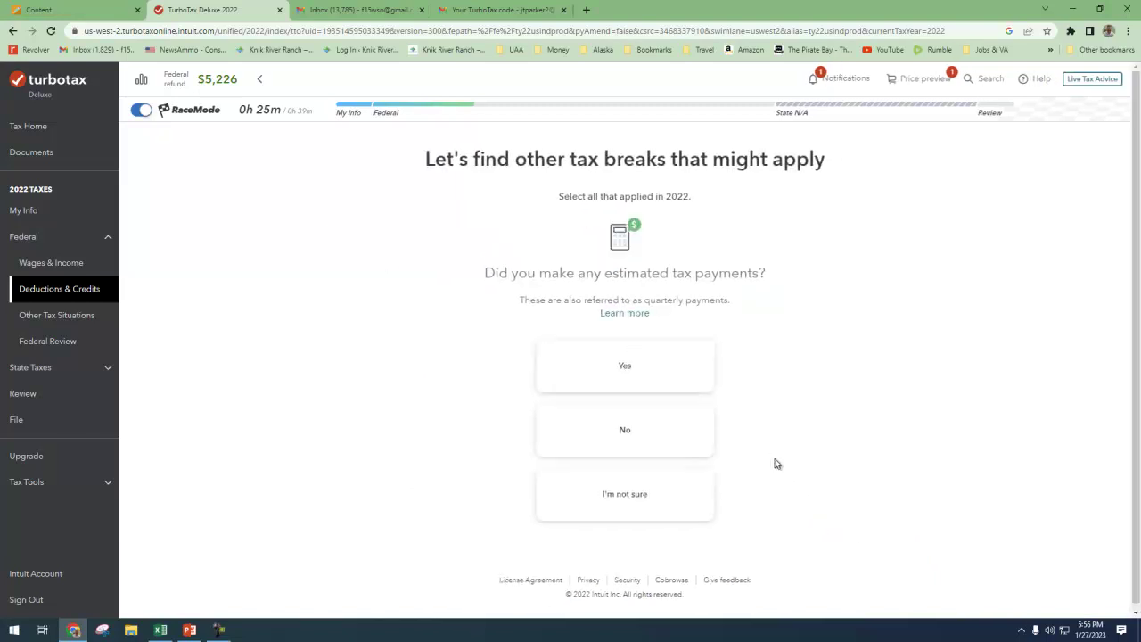
Answer No to estimated tax payments, medical expenses, an HSA, the 2008 homebuyer credit and energy-saving home improvements.
left_click(643, 436)
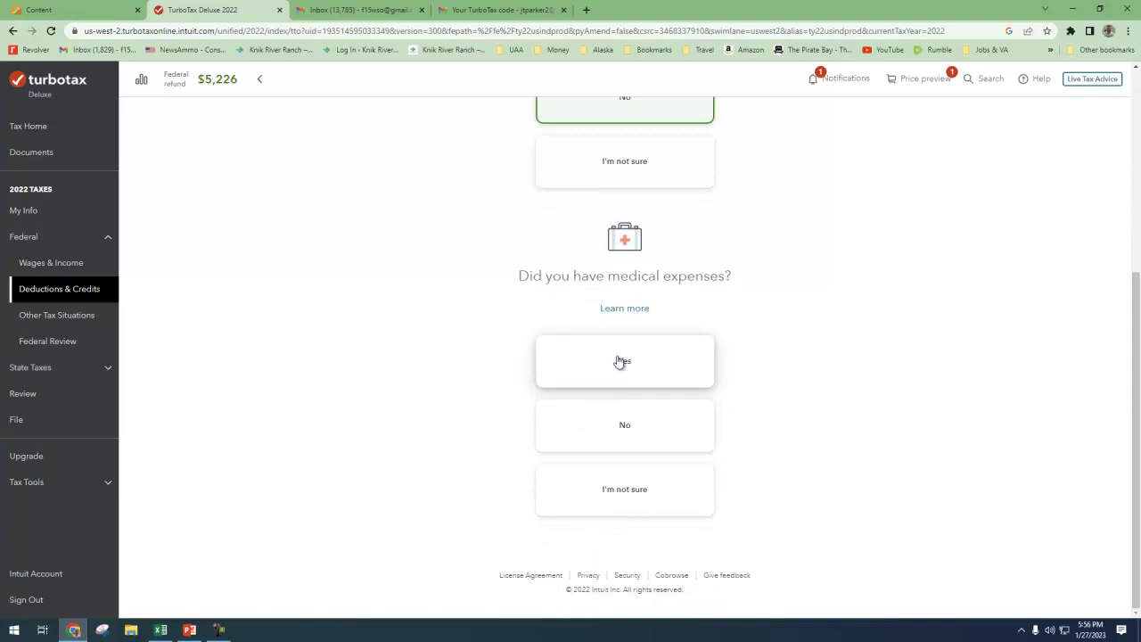
left_click(629, 428)
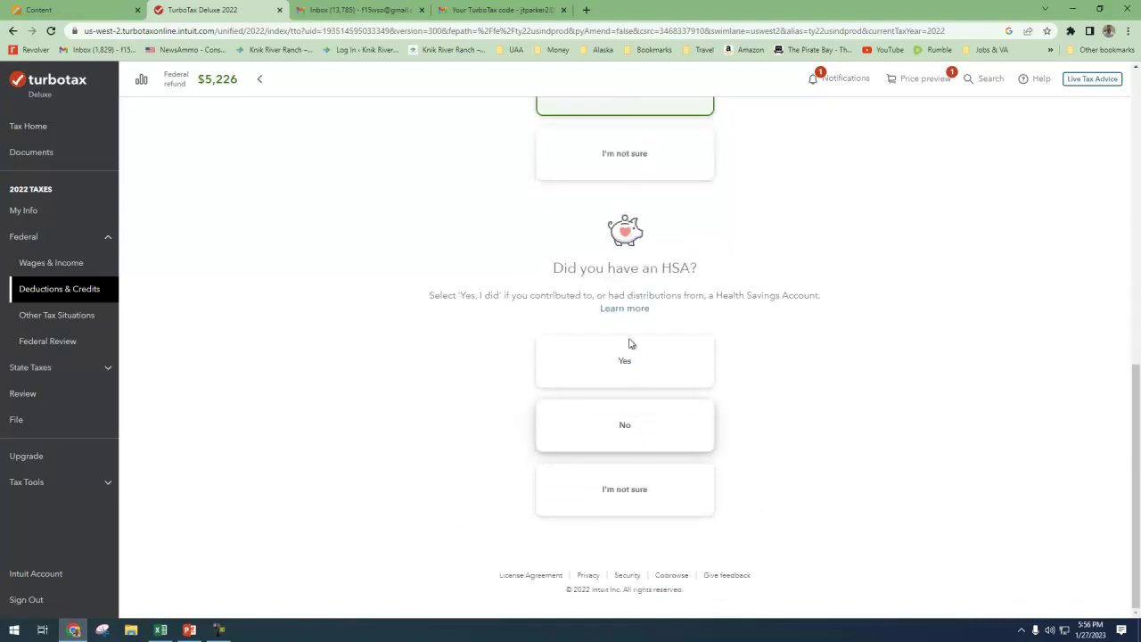
left_click(628, 428)
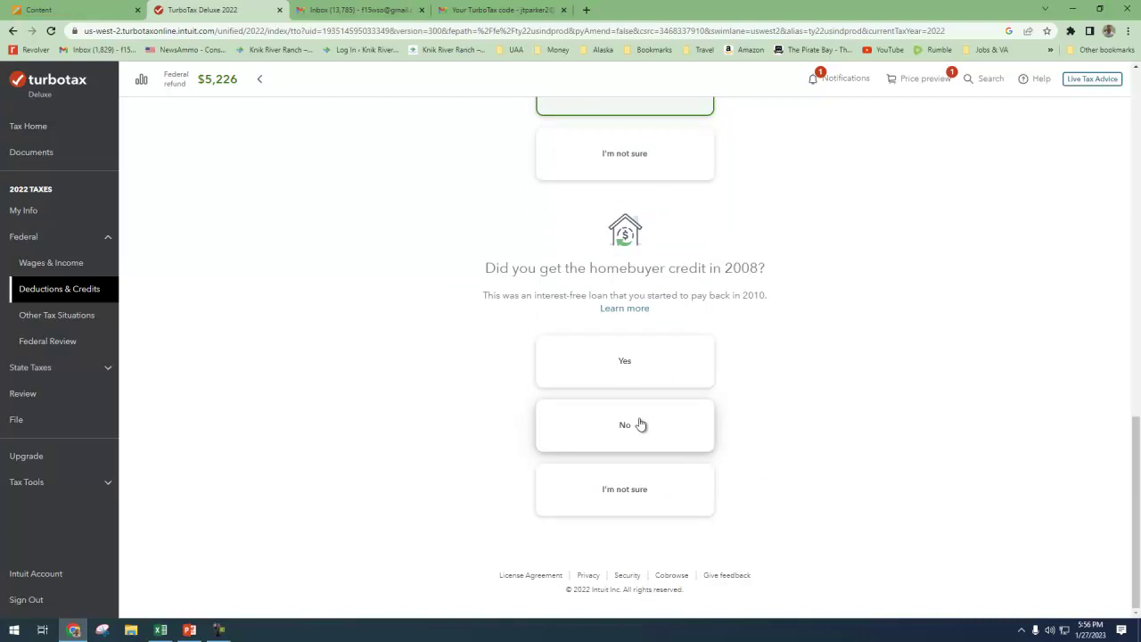
left_click(636, 432)
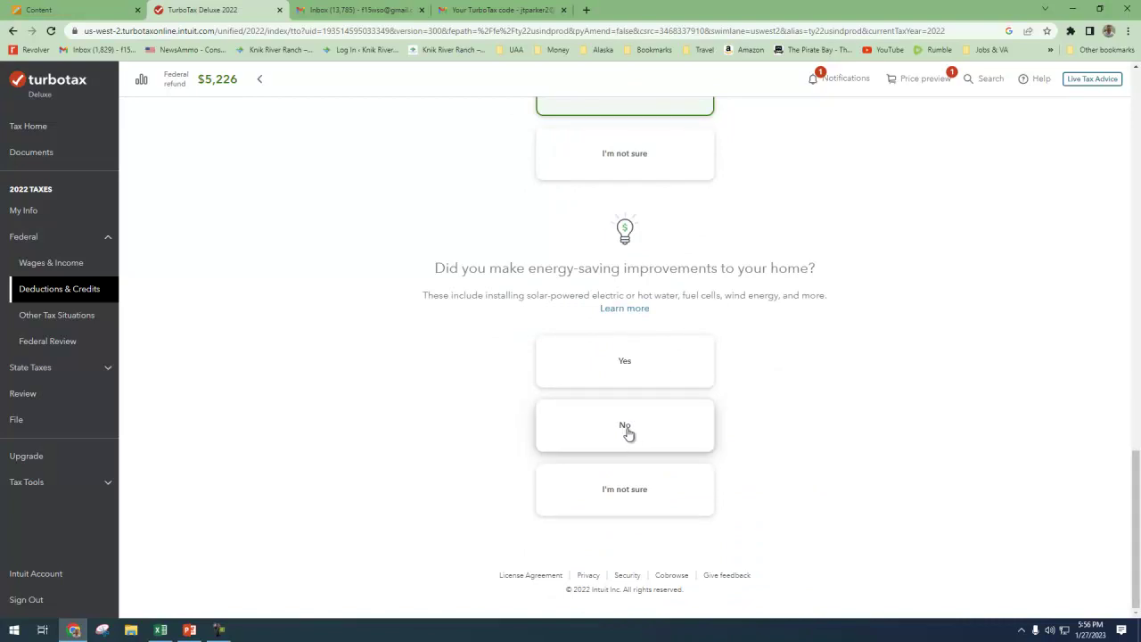
left_click(627, 432)
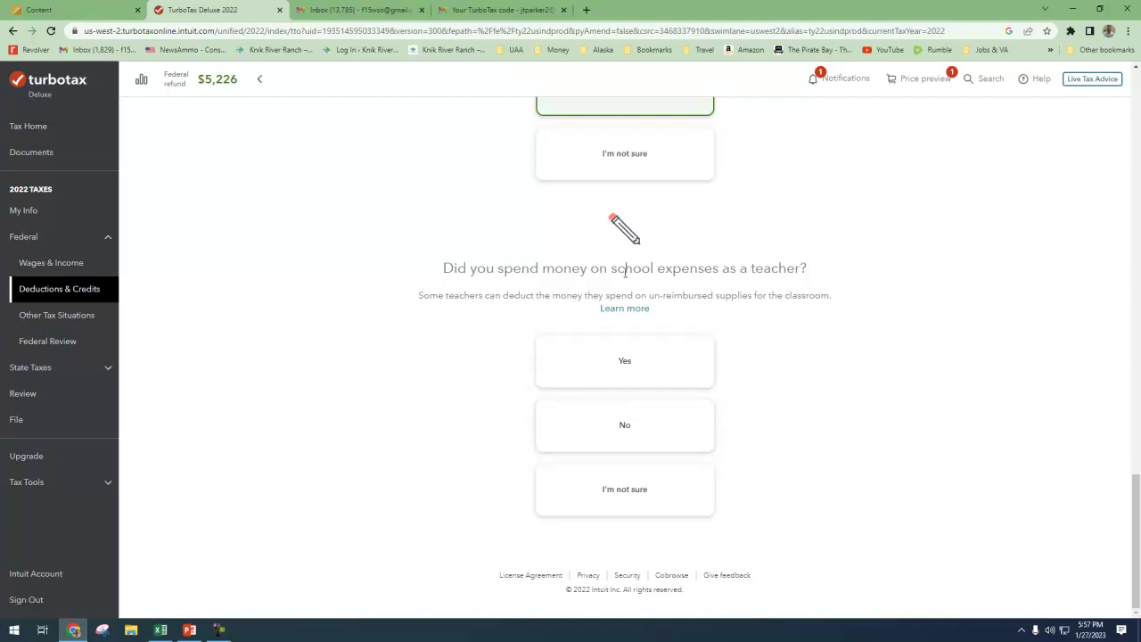
Answer No to teacher expenses, IRA contributions, foreign taxes and taxes on a boat, motorcycle, RV or plane, and submit the answers.
left_click(624, 428)
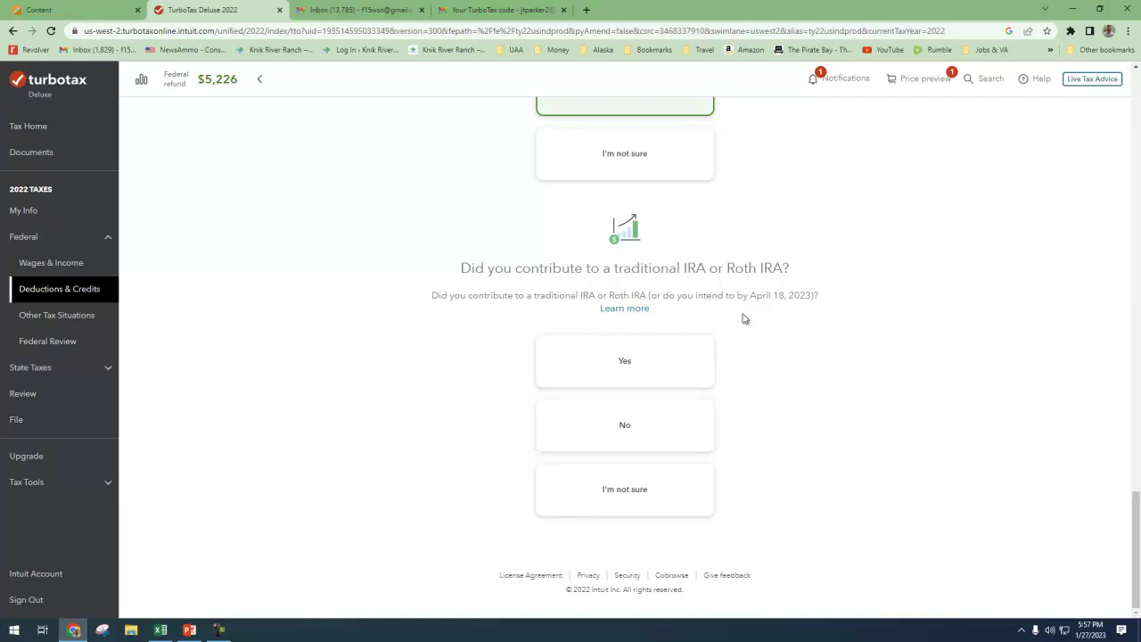
left_click(630, 444)
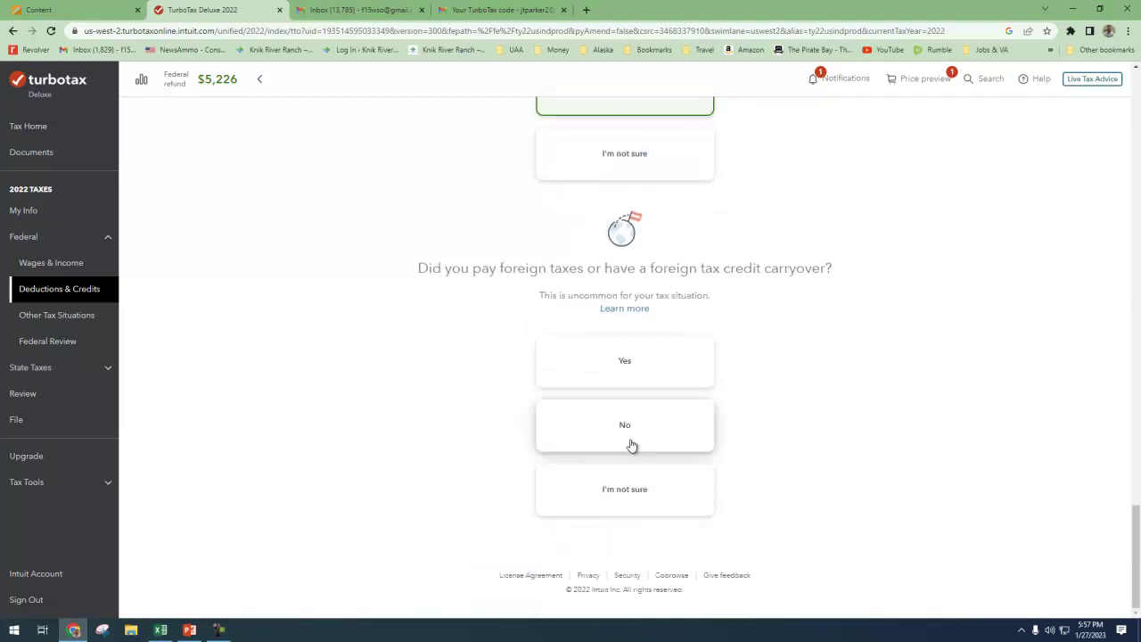
left_click(632, 432)
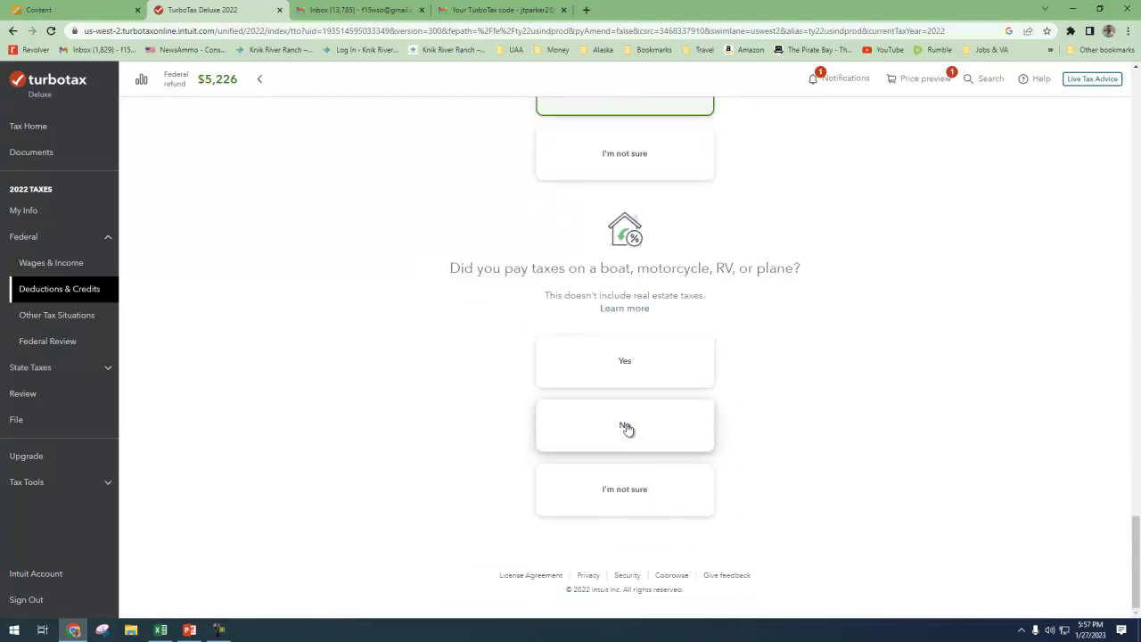
left_click(627, 428)
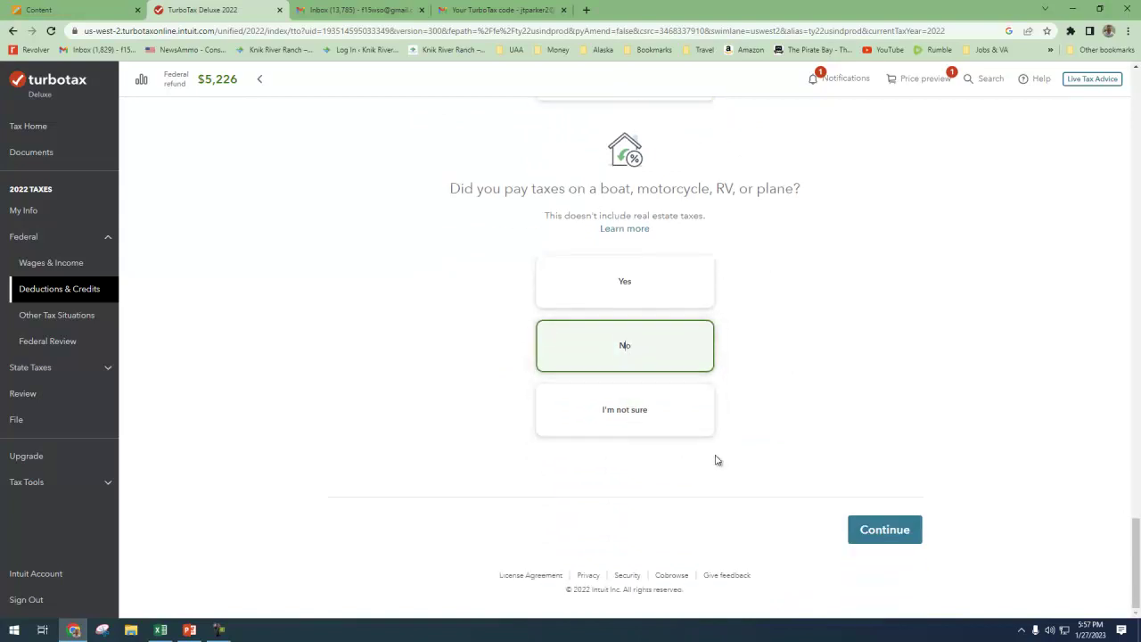
left_click(893, 540)
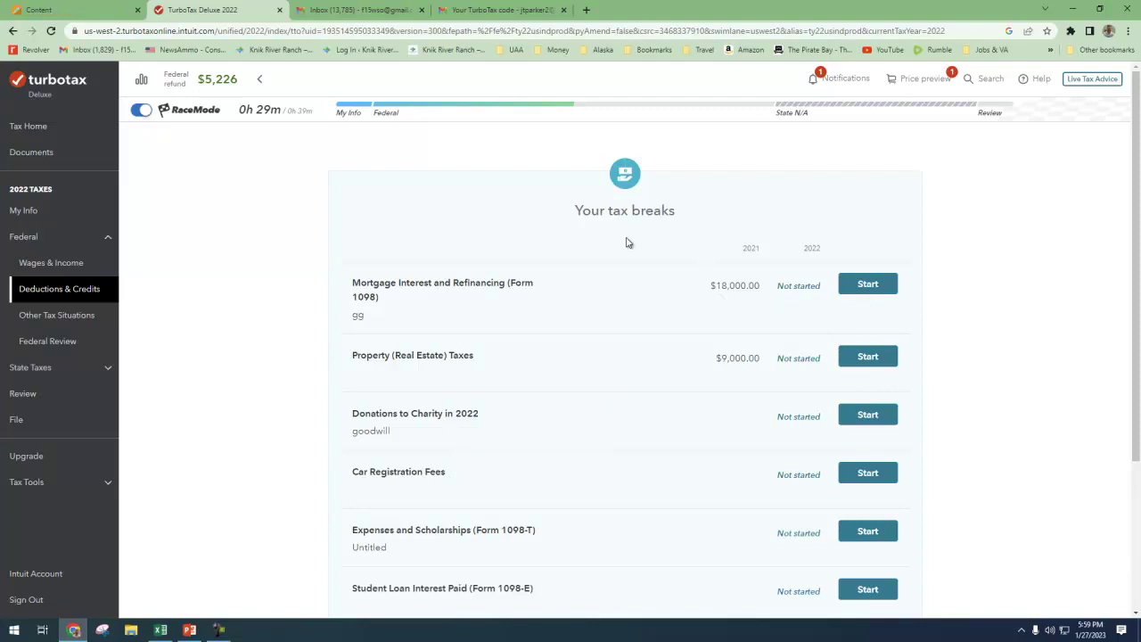
Start the Mortgage Interest and Refinancing (Form 1098) topic and open the existing lender's 1098 for review.
left_click(867, 285)
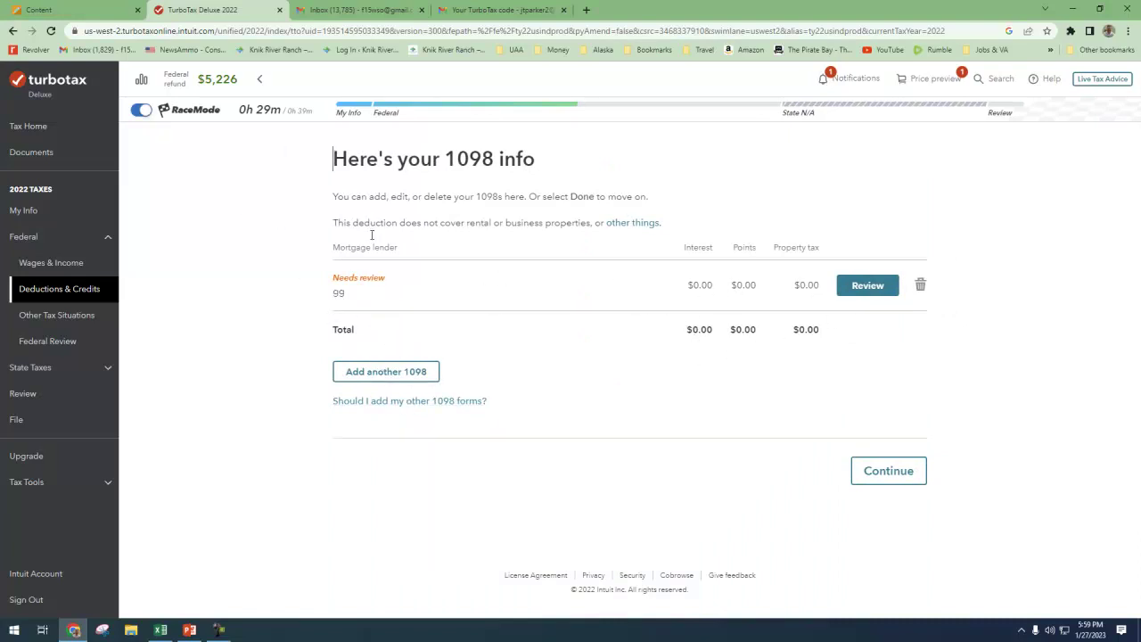
left_click_drag(457, 163, 495, 164)
left_click(540, 362)
left_click(871, 287)
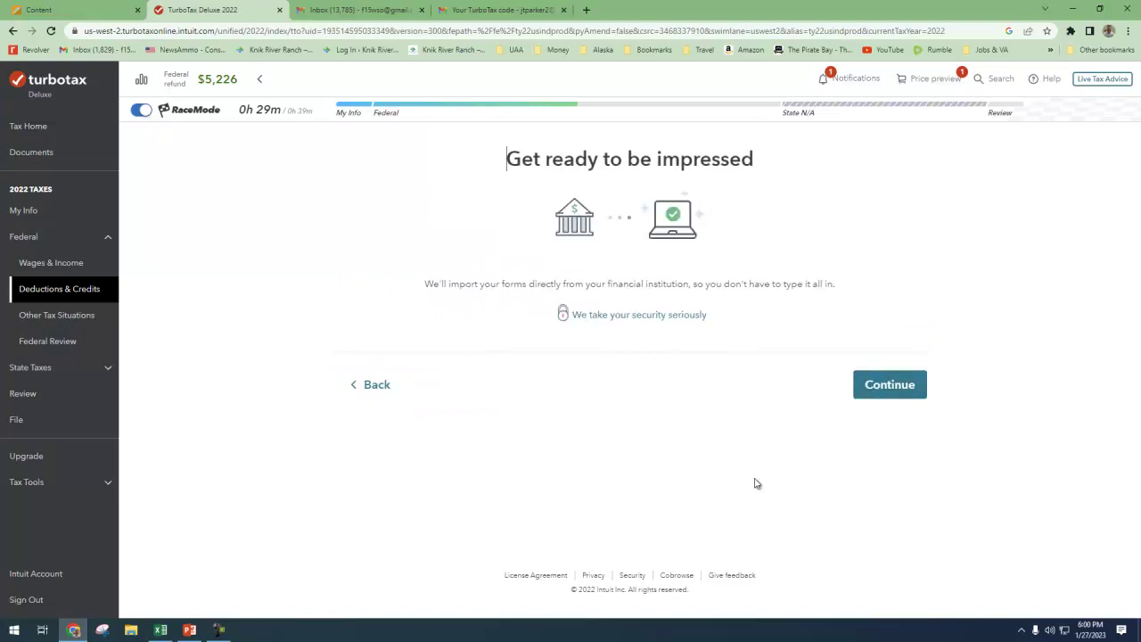
Search the supported financial institutions for "gg" for the 1098 import, and switch to a different way of entering the form.
left_click(905, 385)
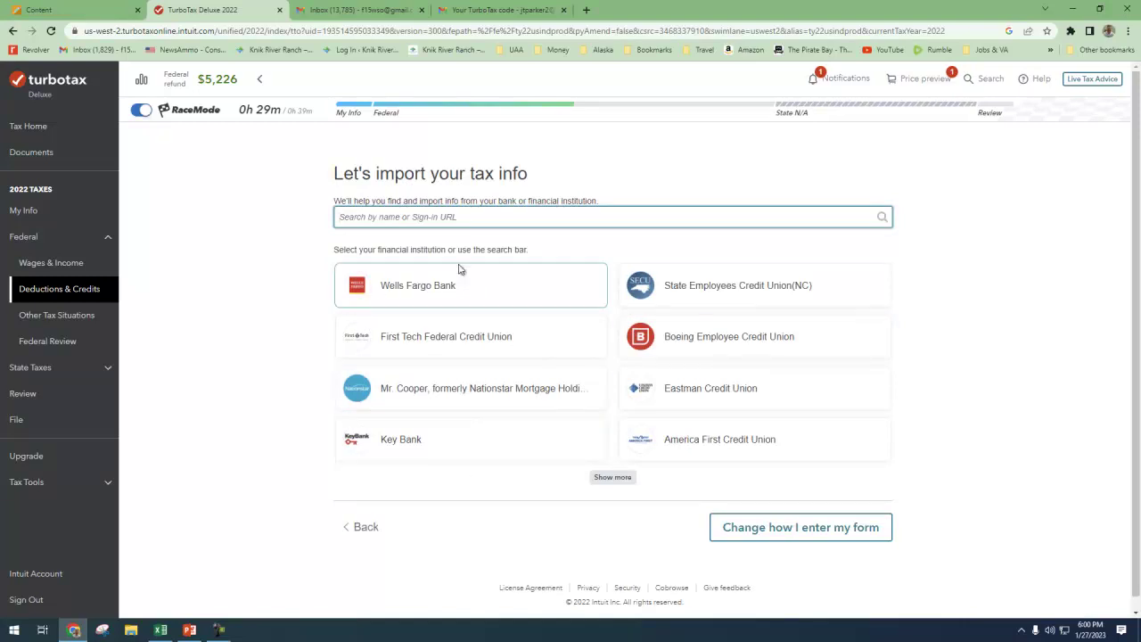
left_click(418, 216)
type("gg")
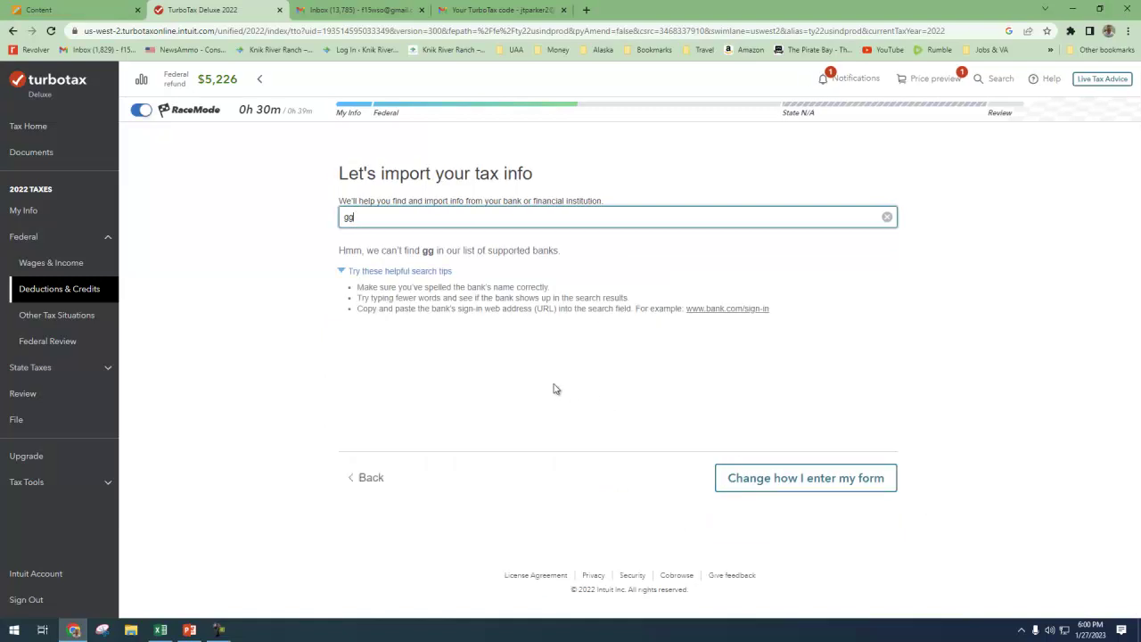
left_click(813, 479)
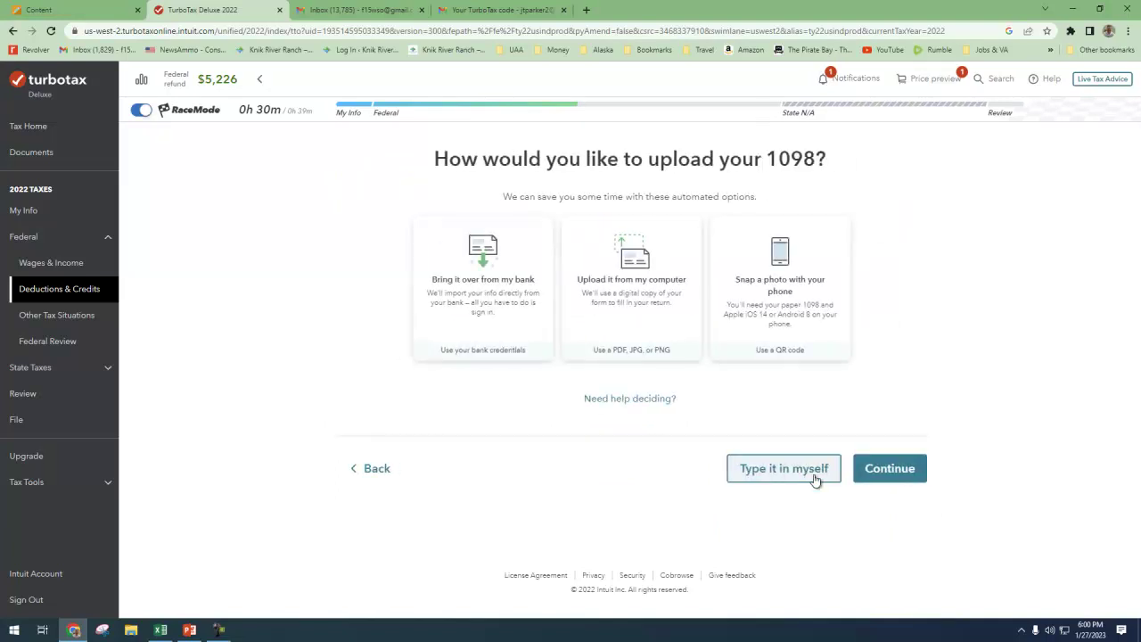
Choose to enter the 1098 manually, keep gg as the mortgage lender and accept that no uncommon situations apply.
left_click(806, 471)
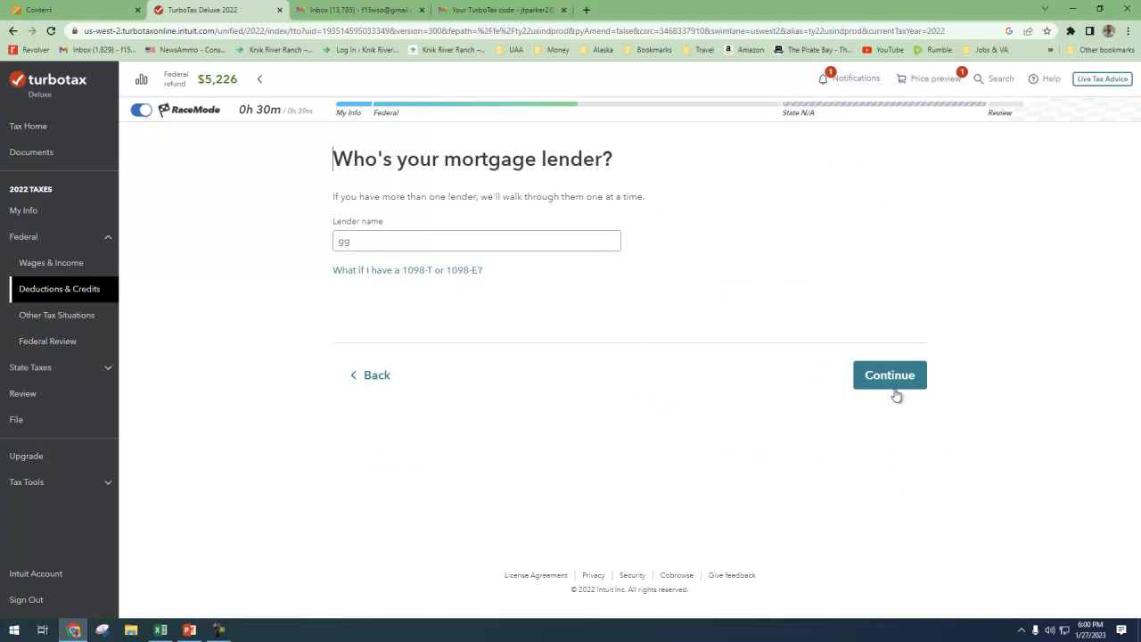
left_click(903, 378)
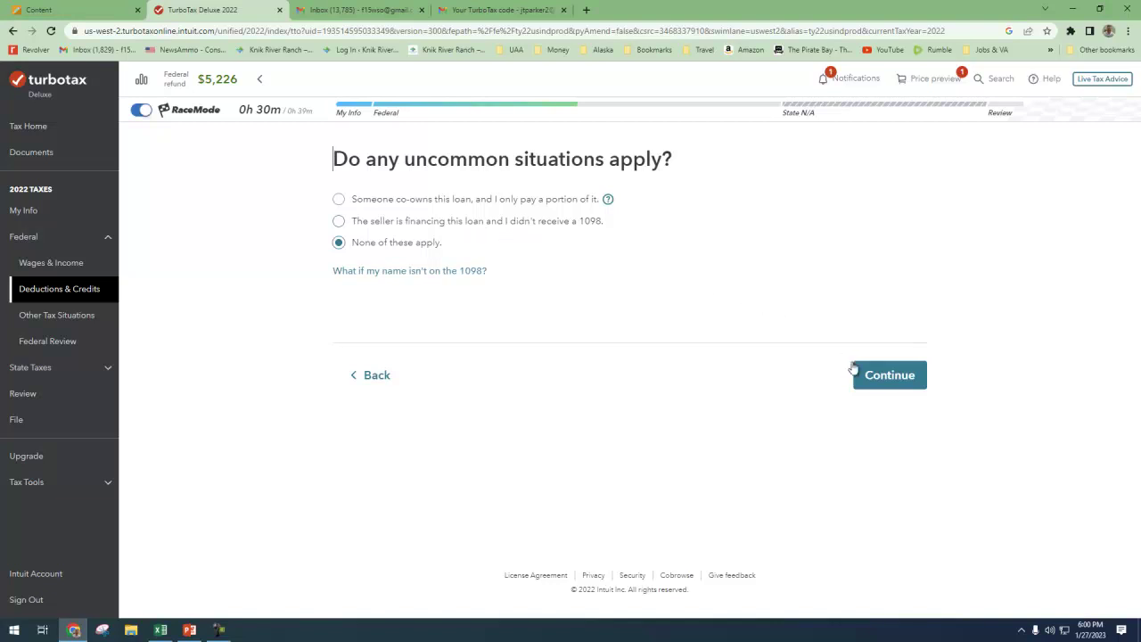
left_click(885, 376)
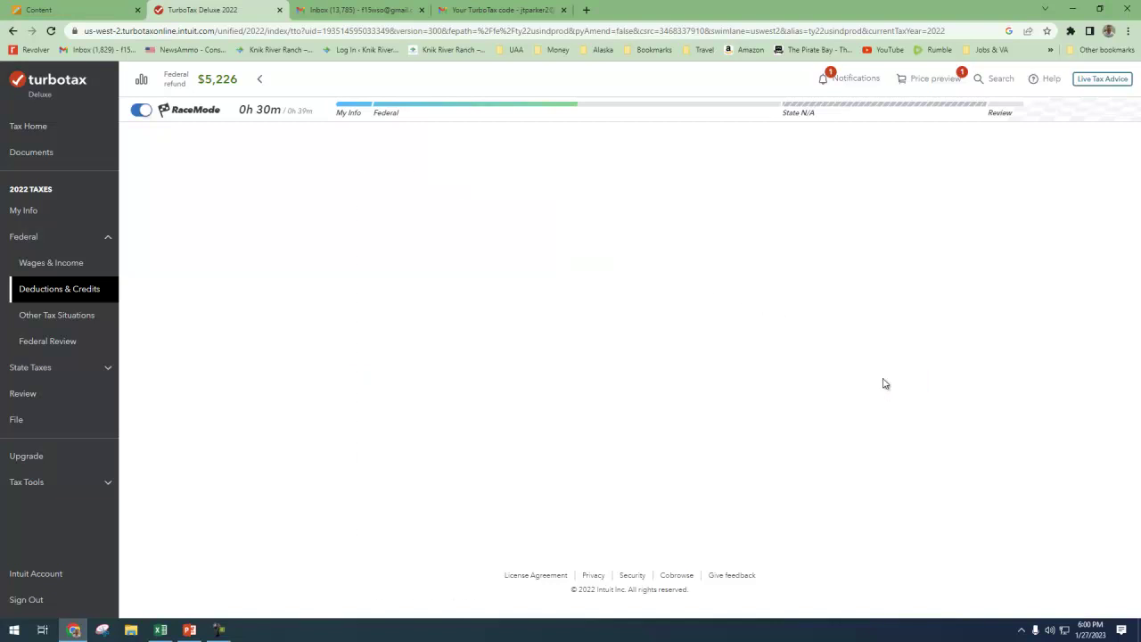
Enter $18,000 of Box 1 mortgage interest and $9,000 of property taxes on the 1098, and submit the details.
left_click(426, 236)
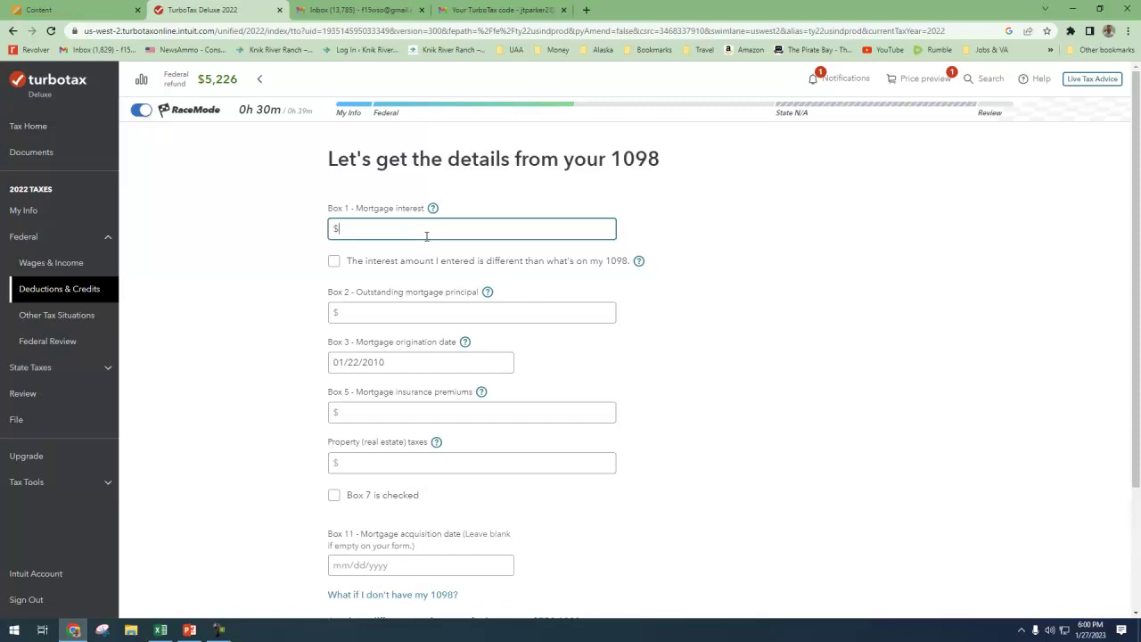
type("18,000")
left_click(402, 461)
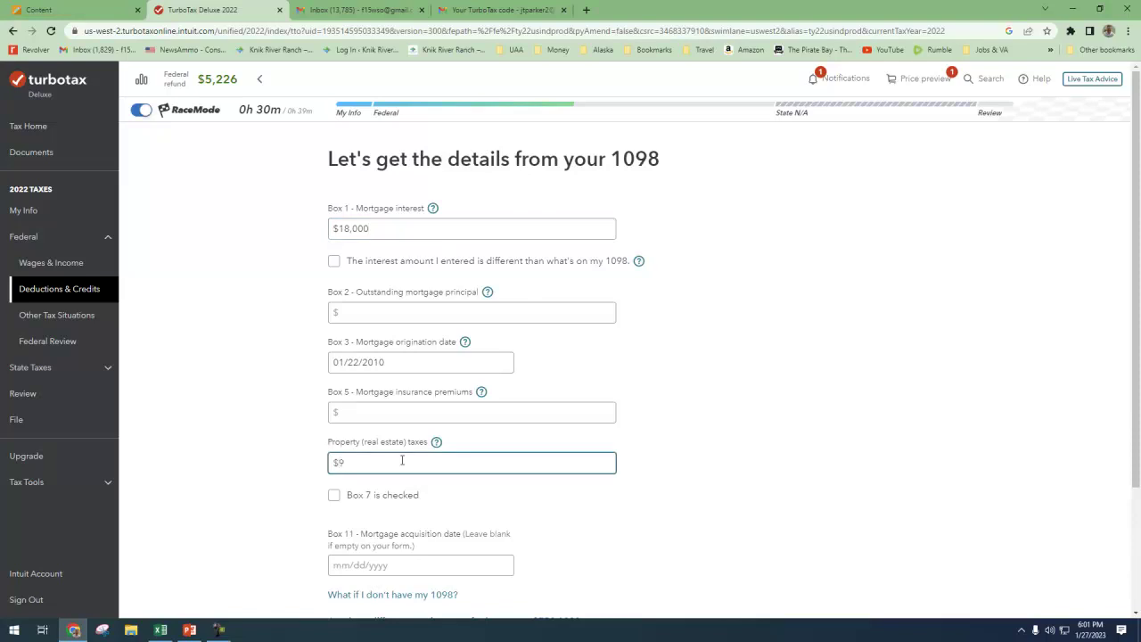
type("9,000")
scroll(790, 461, "down", 2)
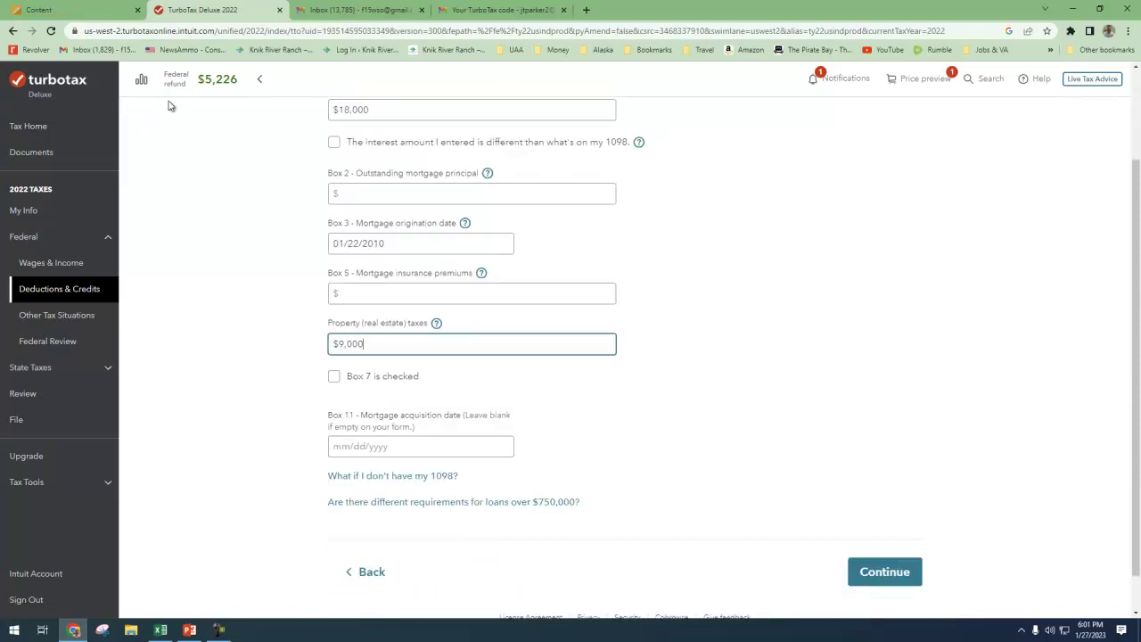
left_click(873, 573)
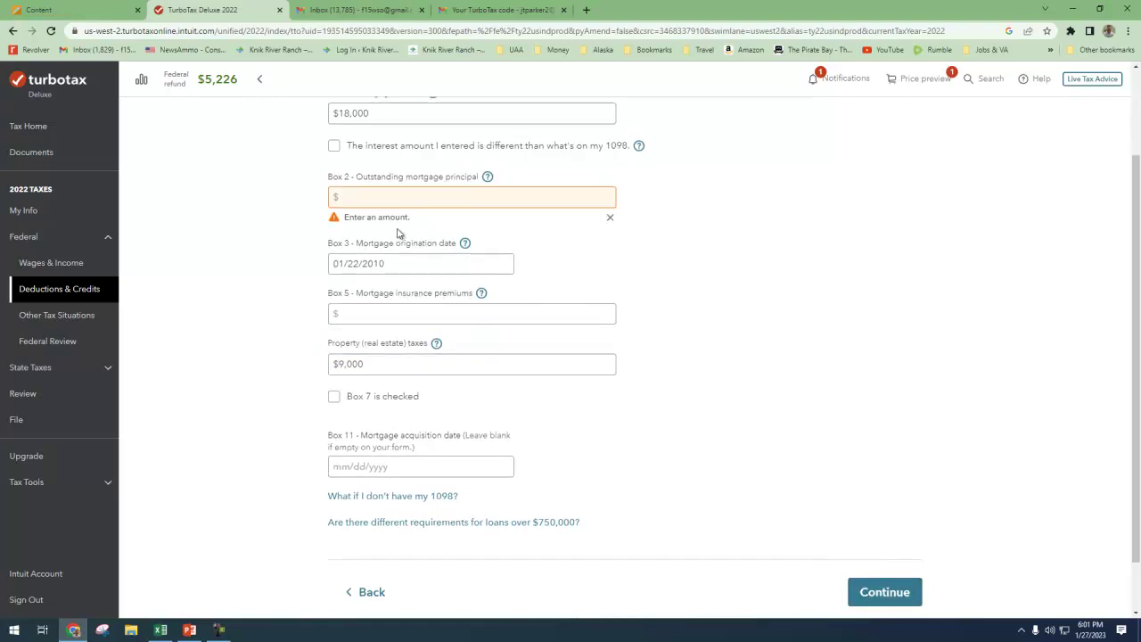
Set the Box 2 outstanding mortgage principal to $285,000 and submit the 1098 details.
left_click(381, 202)
type("2,8500")
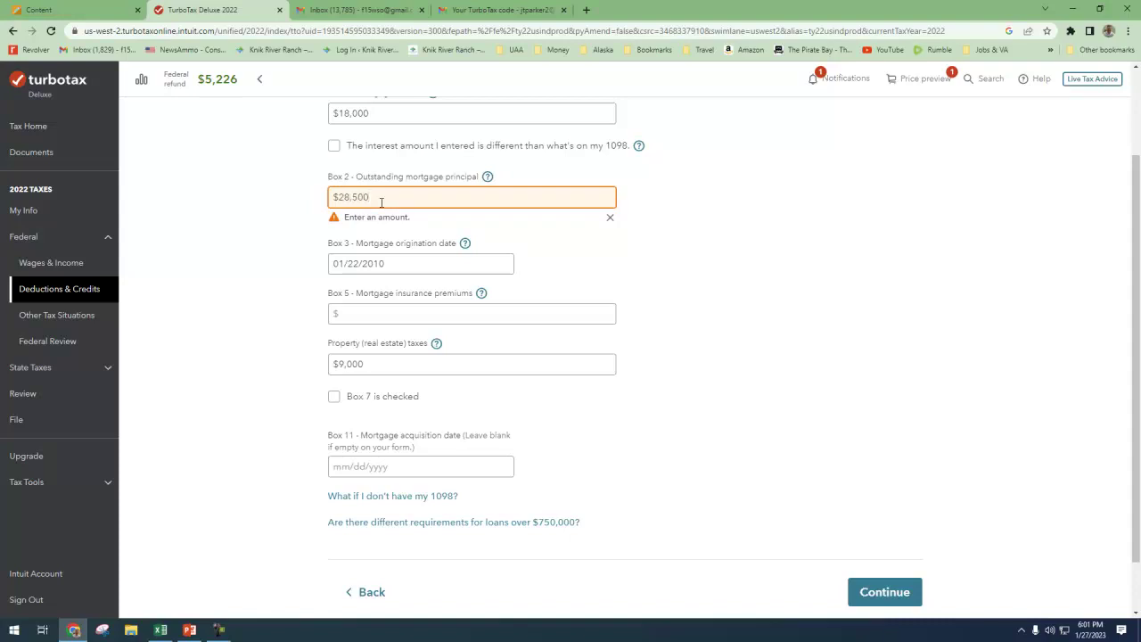
left_click(897, 599)
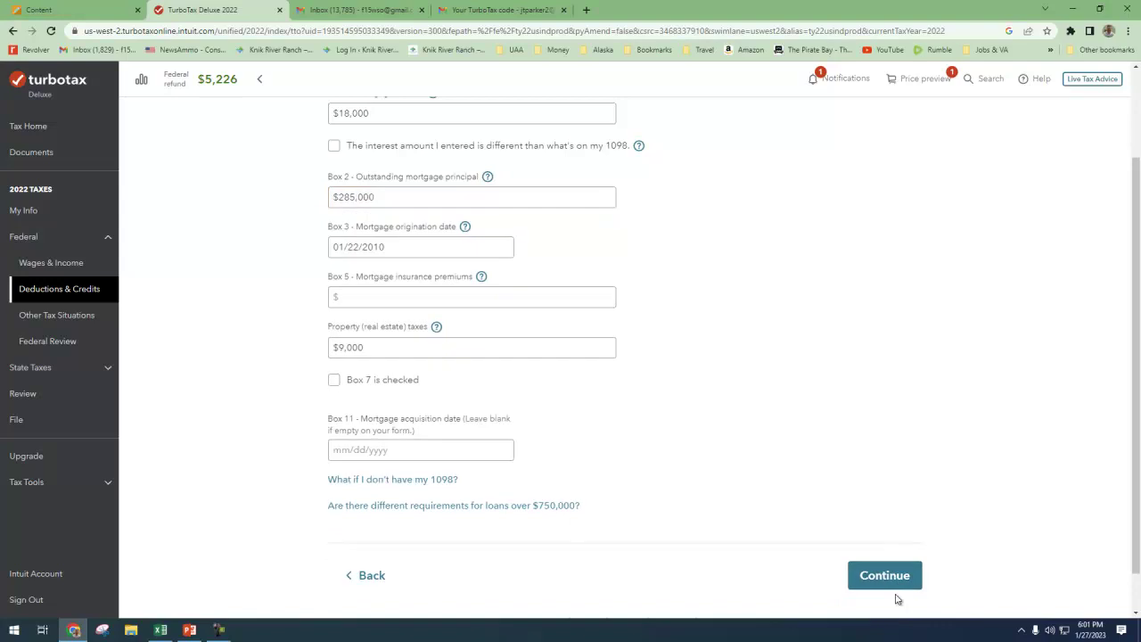
left_click(895, 585)
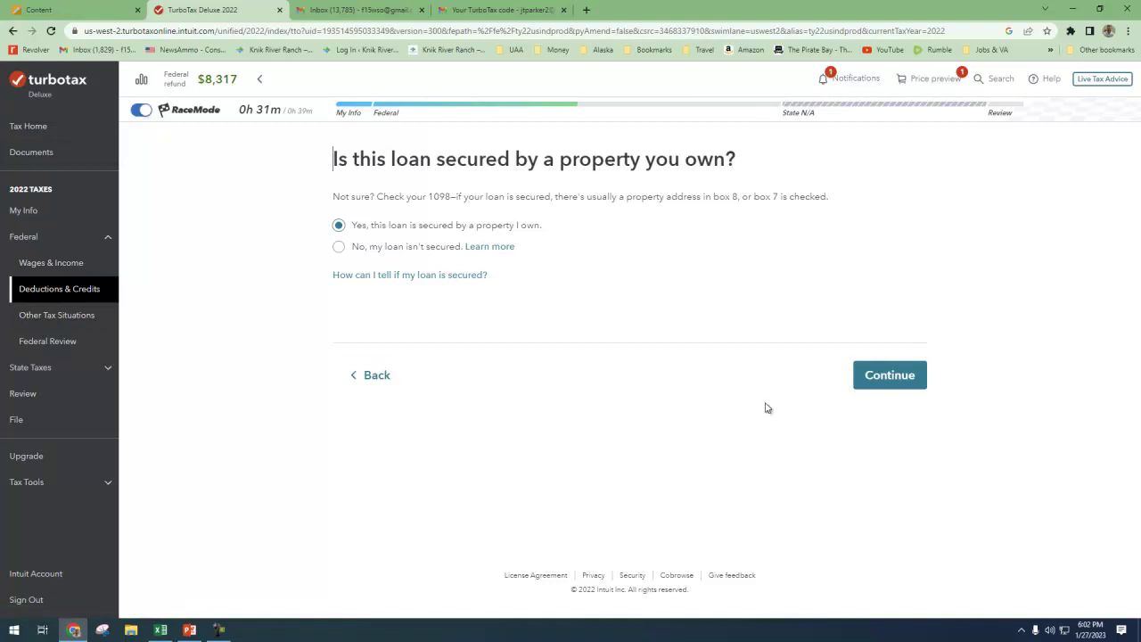
Confirm that the loan is secured by an owned property and is for the primary home, and skip the 2010 points question.
left_click(867, 378)
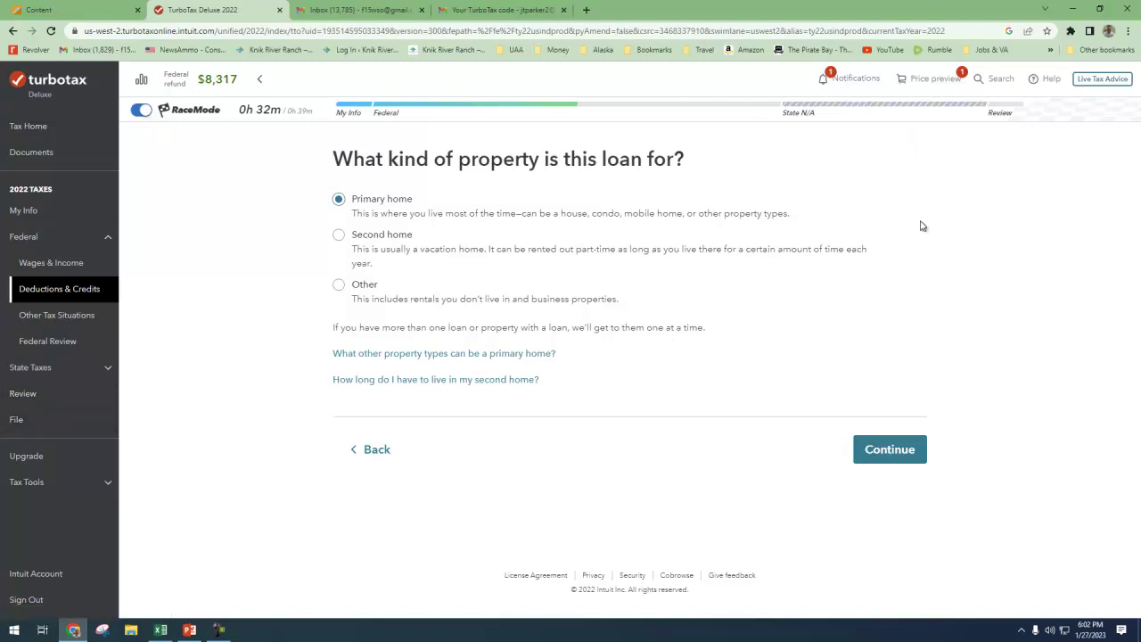
left_click(898, 461)
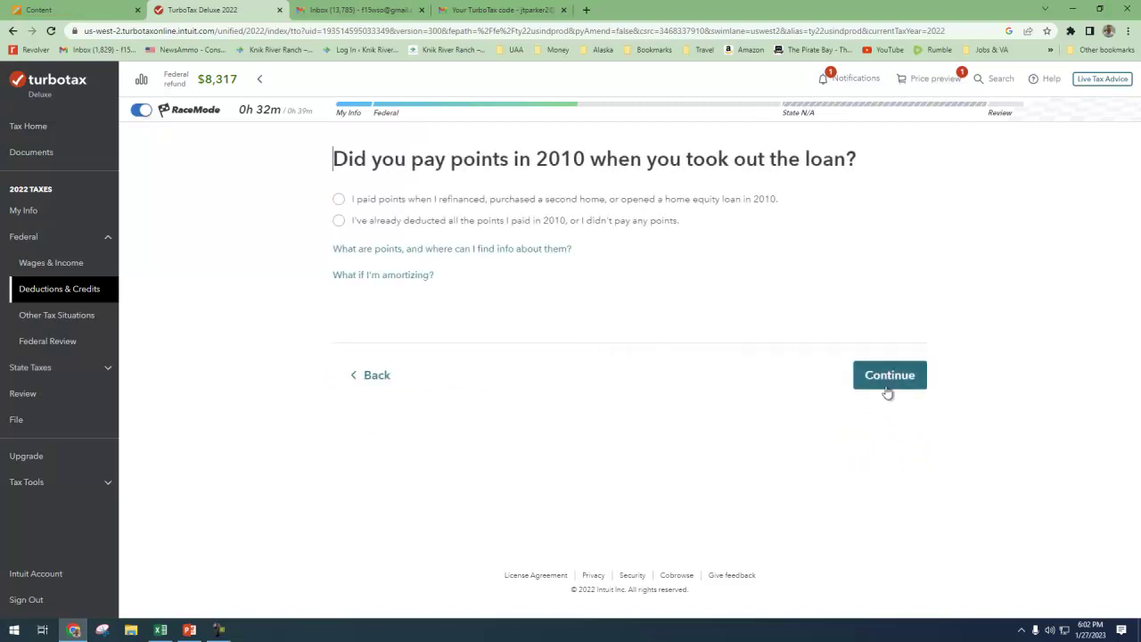
left_click(887, 376)
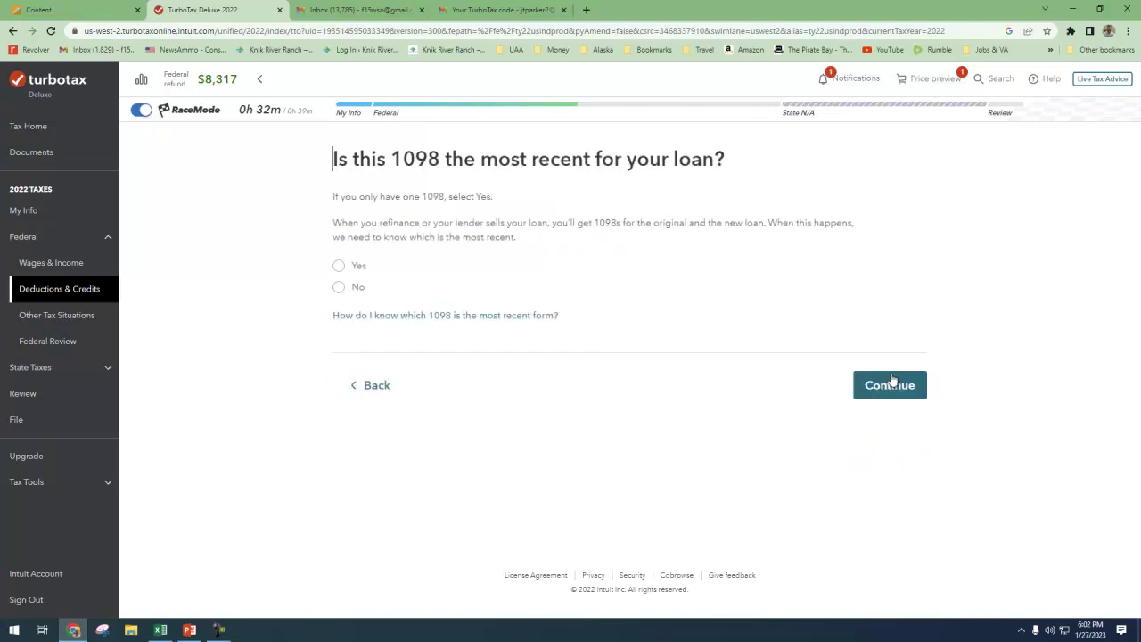
Confirm that this 1098 is the most recent one for the loan.
left_click(892, 382)
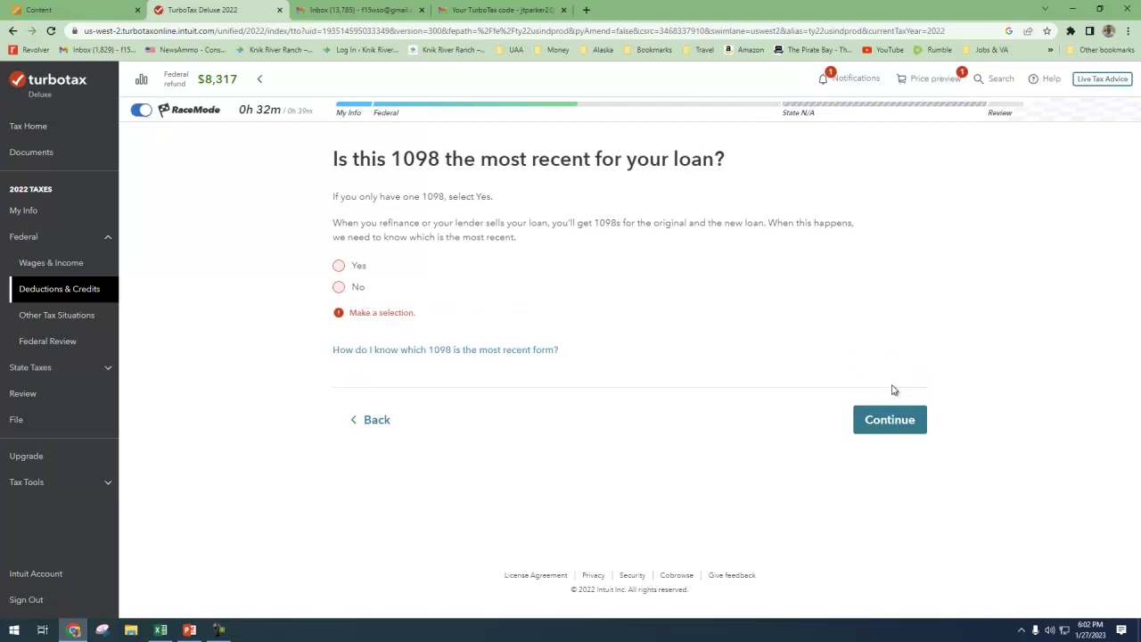
left_click(338, 265)
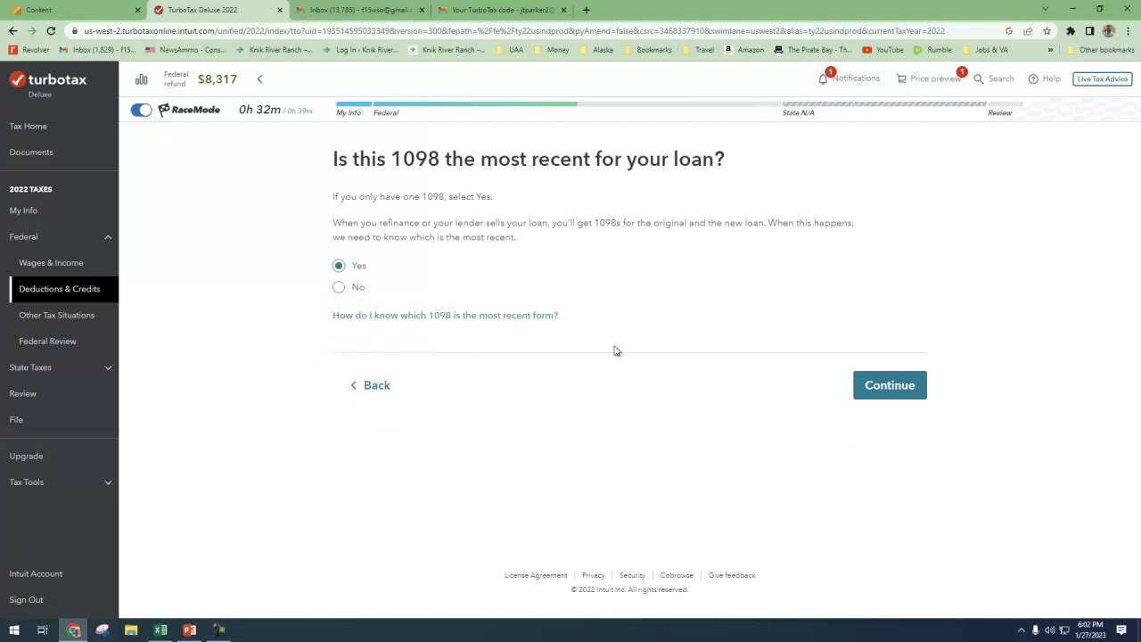
left_click(876, 381)
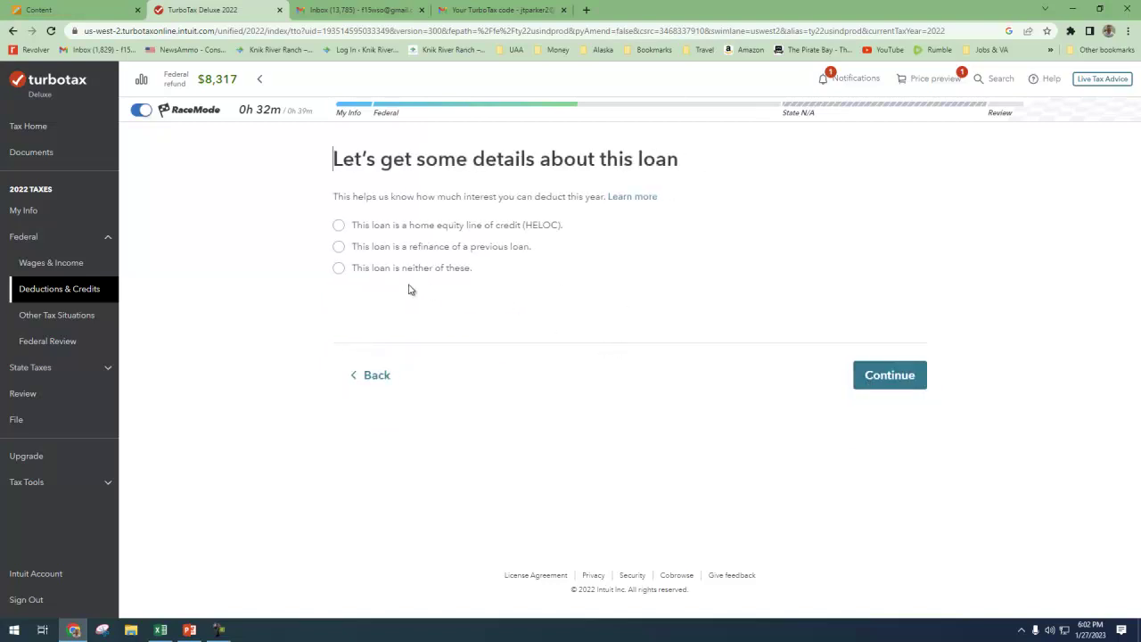
Declare the loan neither a HELOC nor a refinance, and finish the mortgage 1098 section.
left_click(339, 271)
left_click(895, 376)
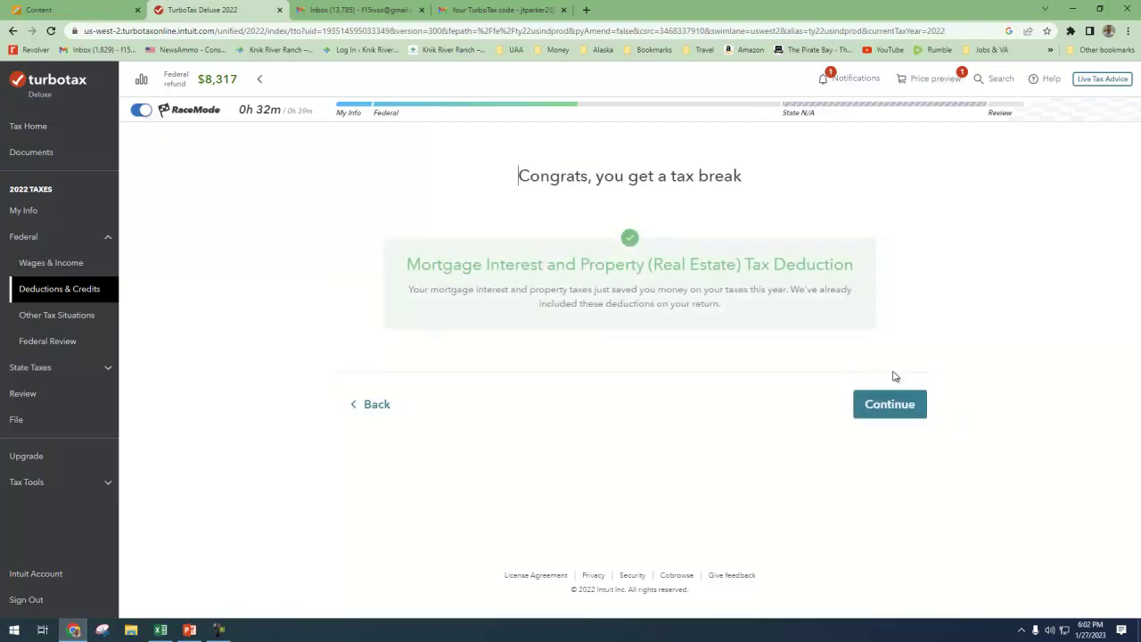
left_click(886, 403)
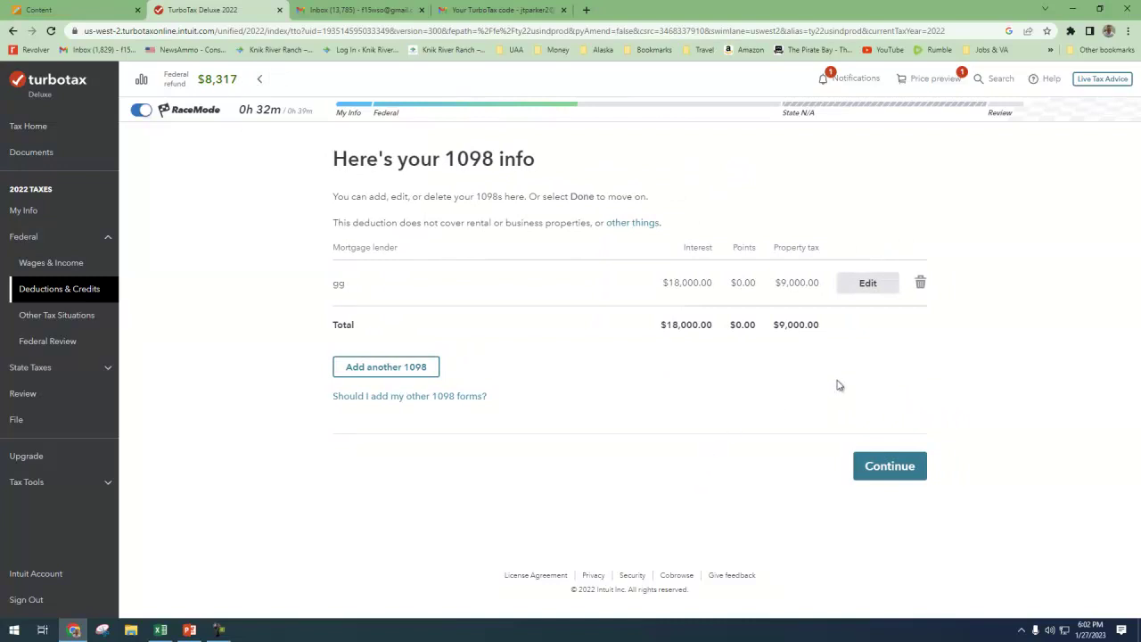
left_click(884, 467)
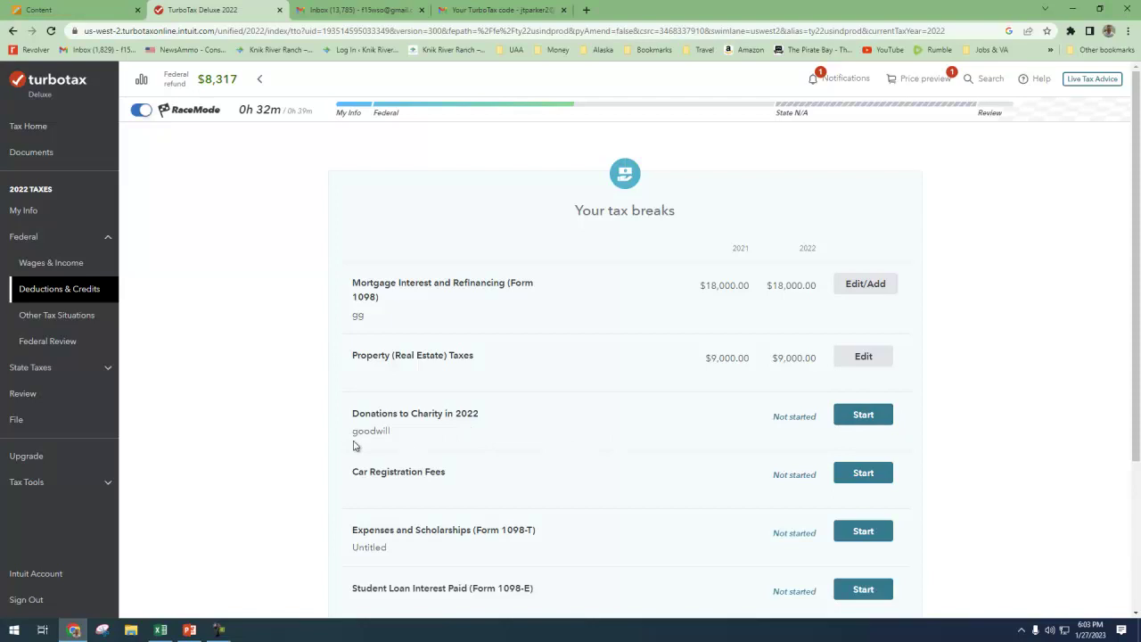
Under Donations to Charity in 2022, edit goodwill to add a donation of items with self-determined values.
left_click_drag(389, 432, 354, 437)
left_click(863, 417)
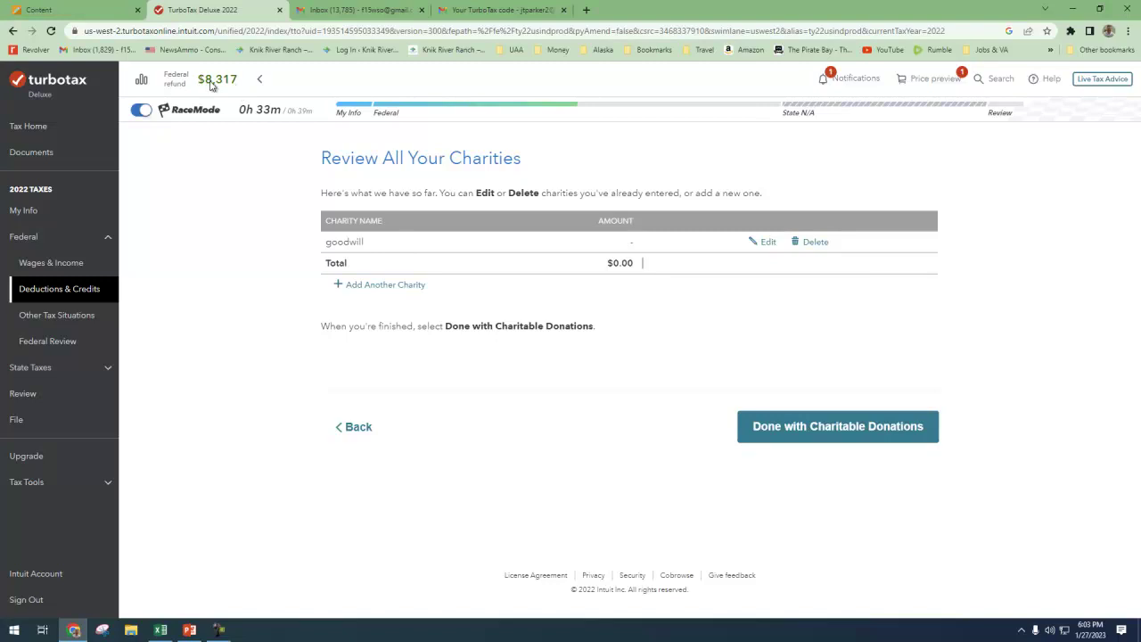
left_click_drag(638, 266, 588, 266)
left_click(767, 242)
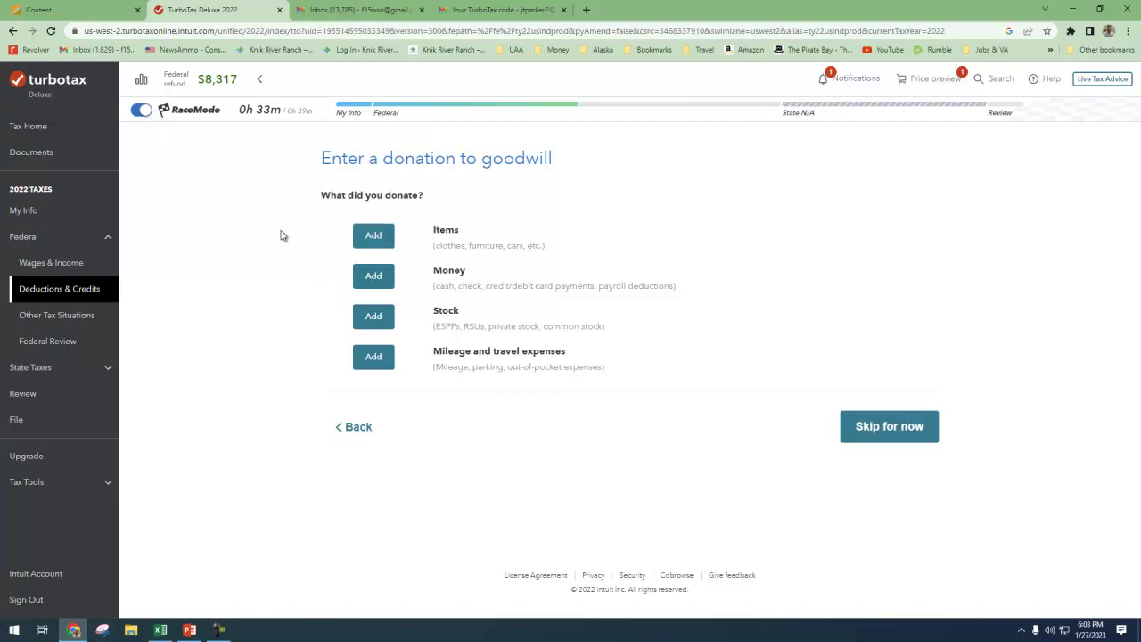
left_click(374, 237)
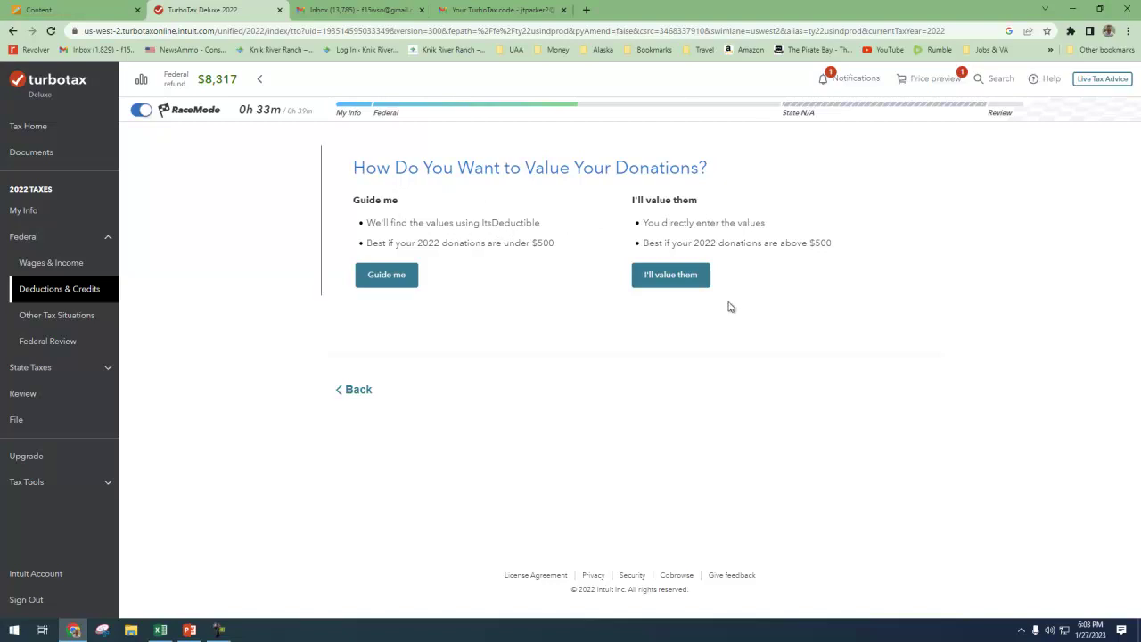
left_click(683, 275)
Set the goodwill donation date to 10/22/2022 and keep Household items as the donation category.
left_click(518, 236)
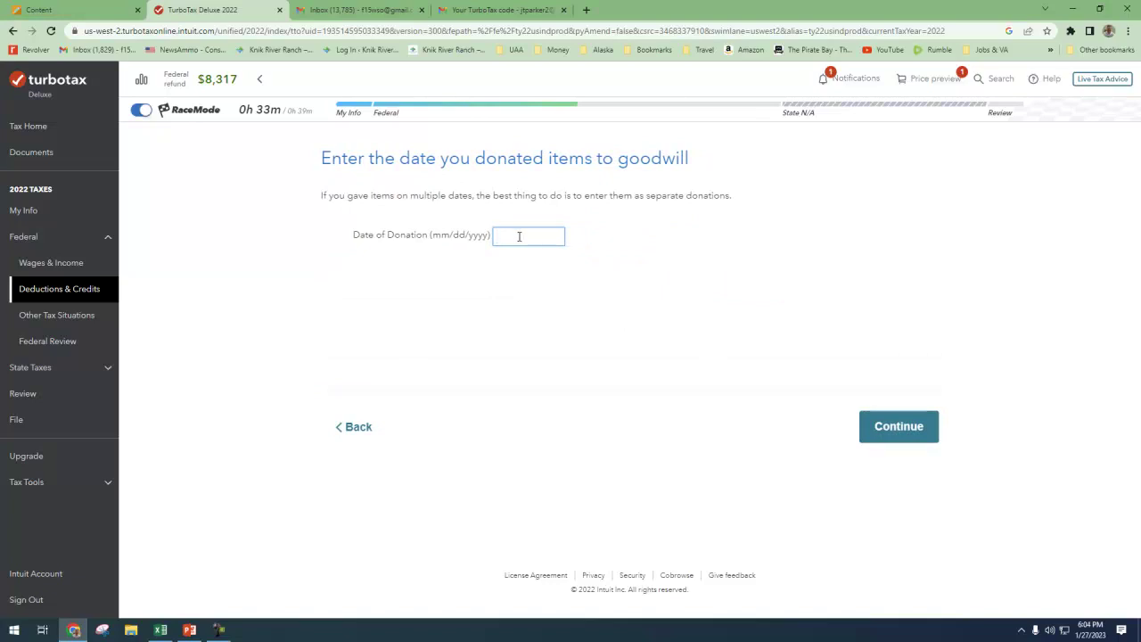
type("10")
type("/27/")
left_click_drag(529, 238, 576, 242)
left_click(642, 367)
left_click(531, 236)
left_click(660, 375)
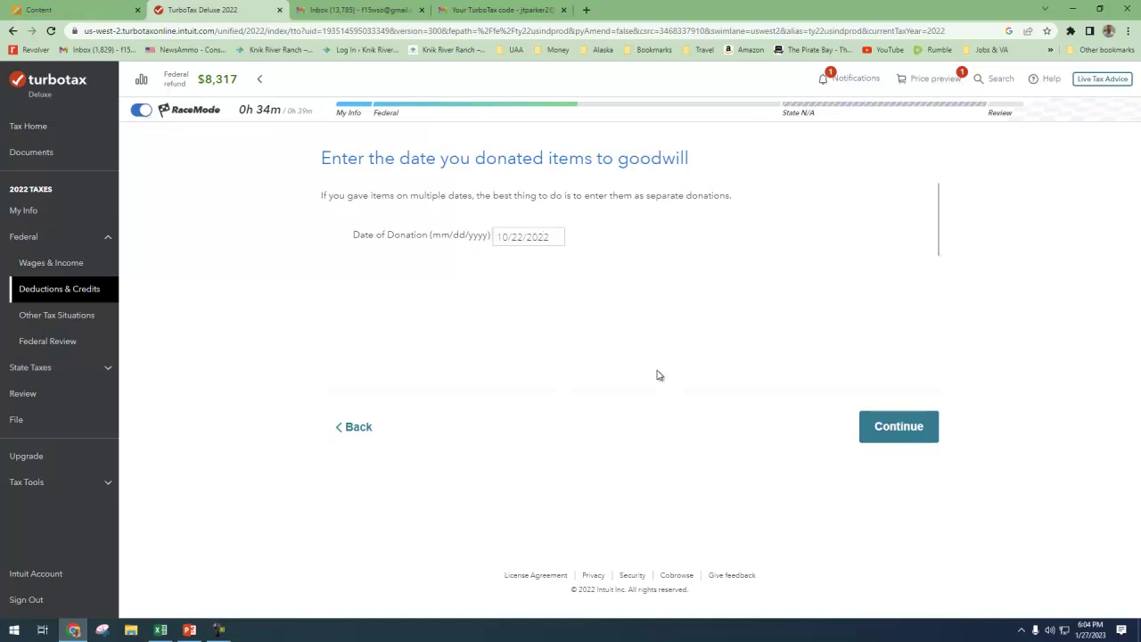
left_click(899, 427)
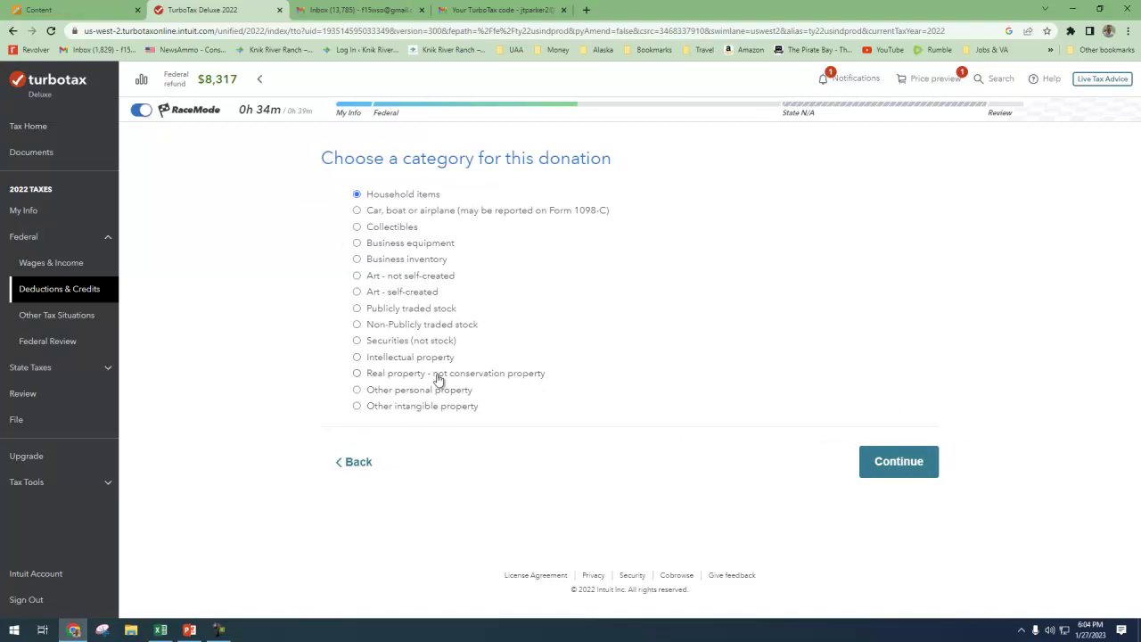
left_click(899, 462)
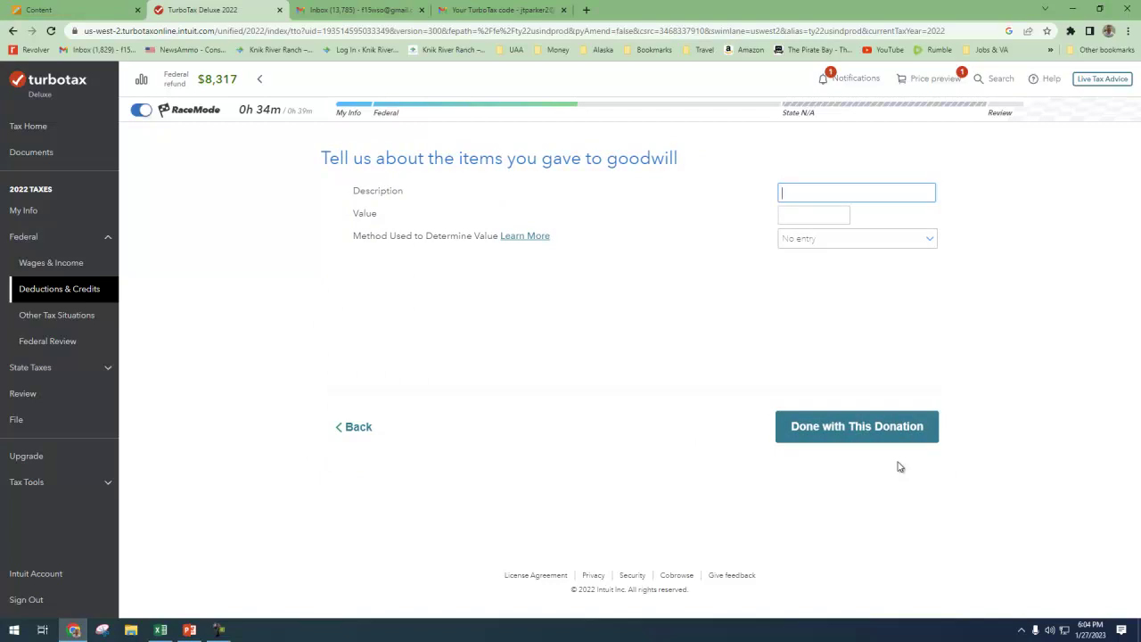
Describe the donated items as furniture worth 1,000, valued by Thrift shop value, and finish this donation.
type("furniture")
left_click(798, 215)
type("1")
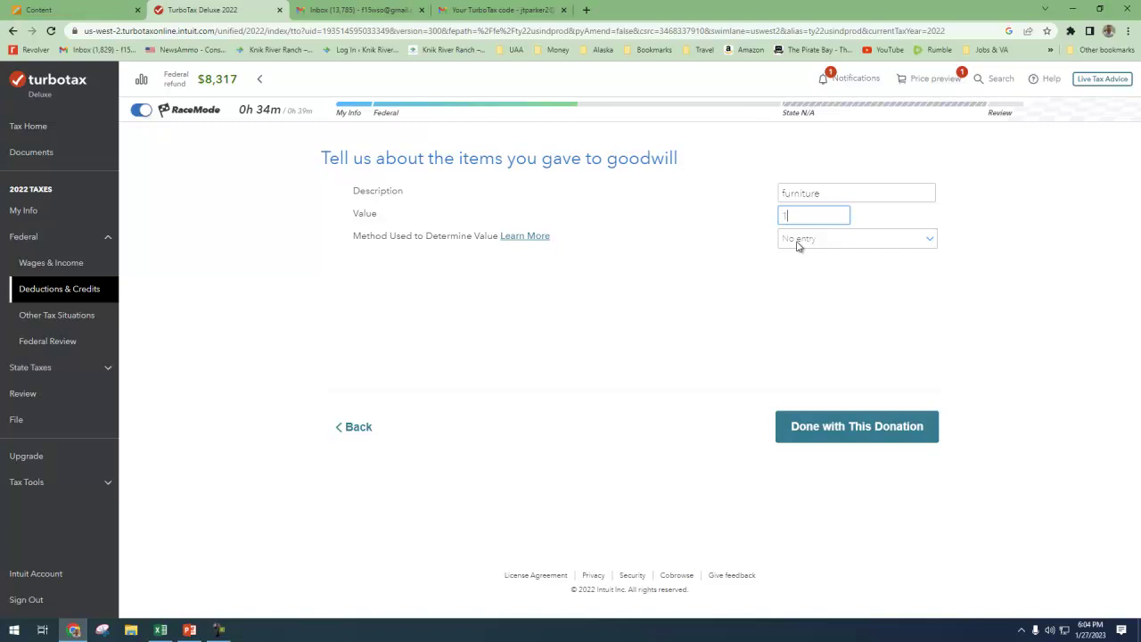
type(",000")
left_click(929, 238)
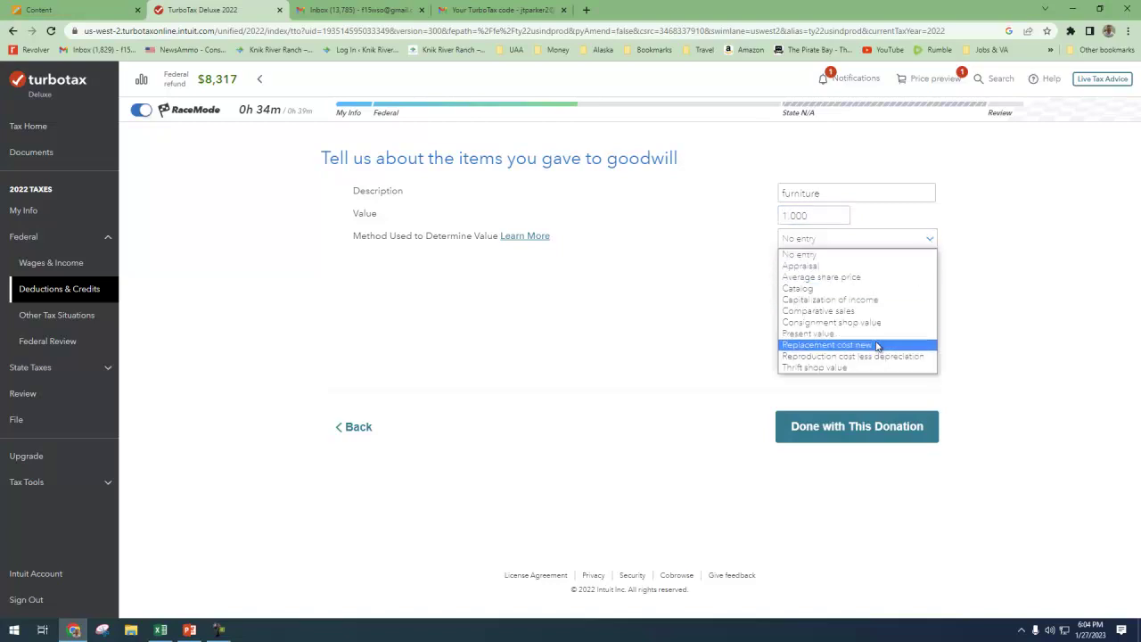
left_click(862, 312)
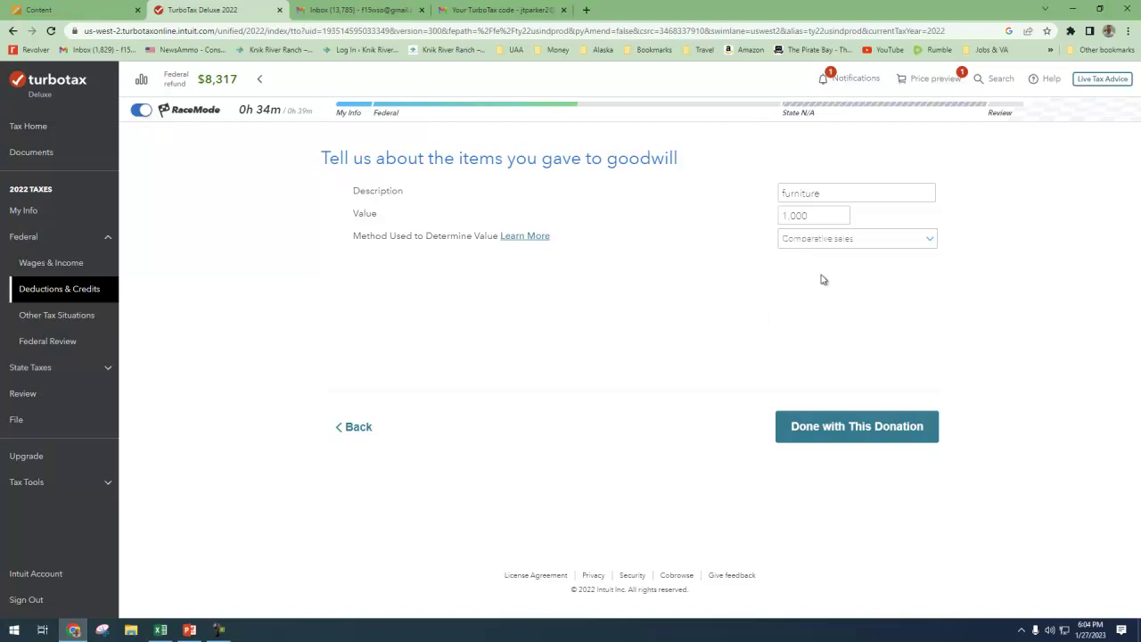
left_click(934, 241)
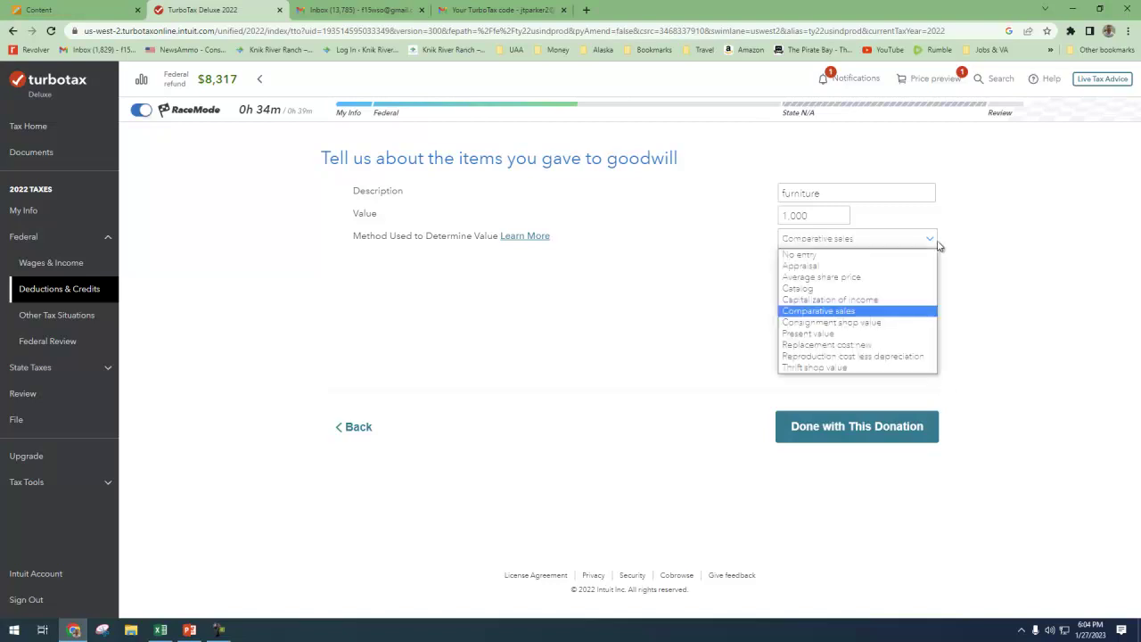
left_click(842, 367)
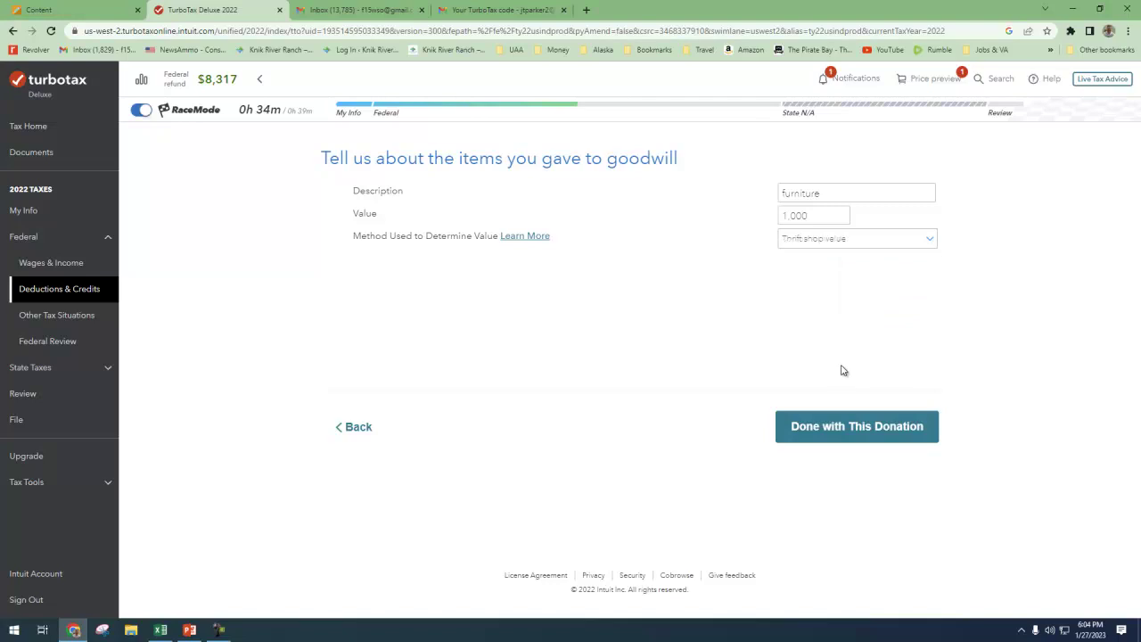
left_click(862, 428)
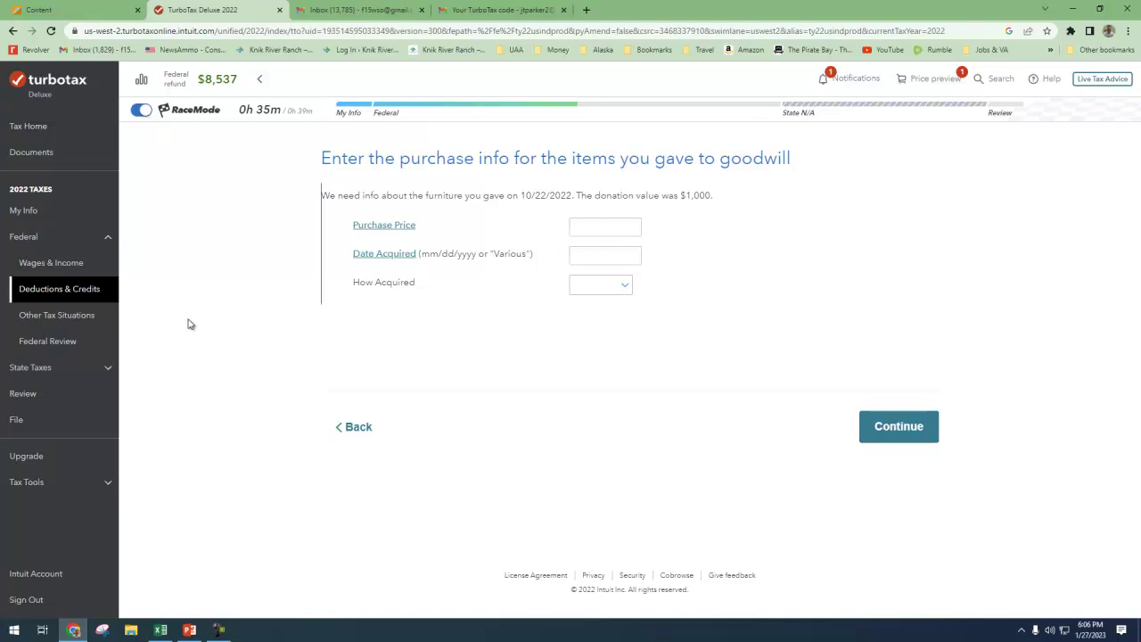
Look through the taxpayer's personal info form under My Info, and open the Wages & Income overview.
left_click(40, 217)
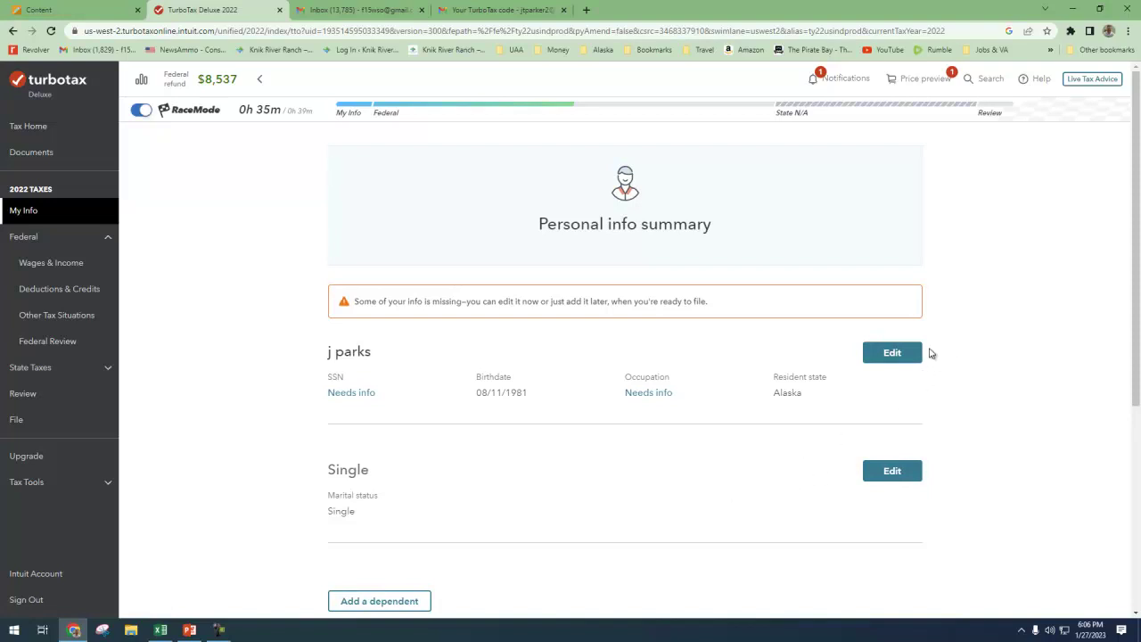
left_click(892, 353)
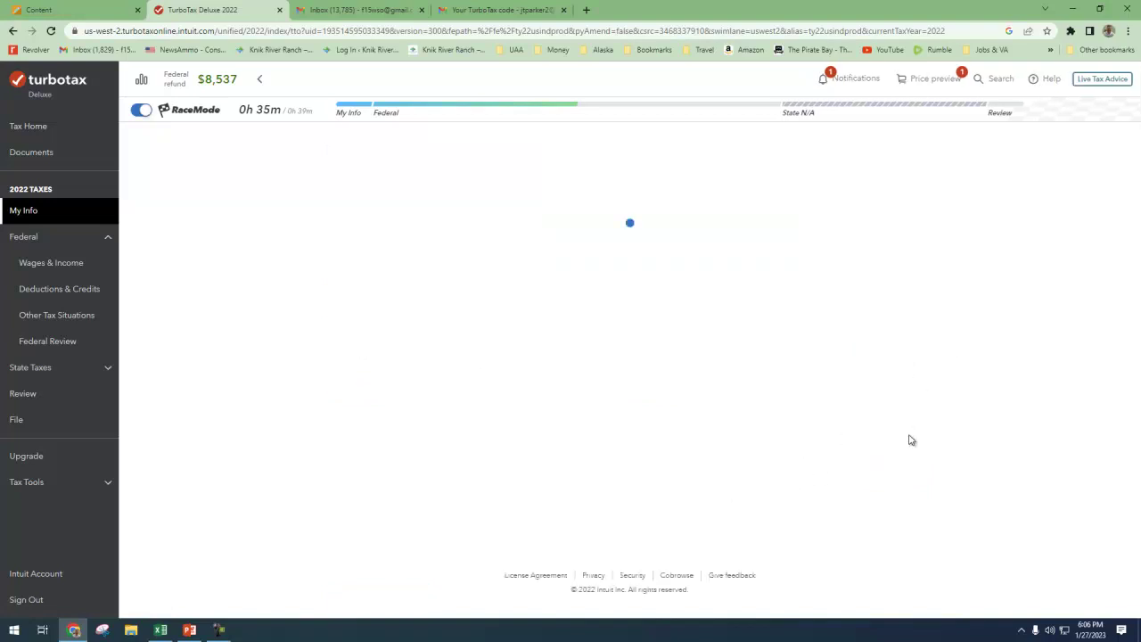
scroll(724, 370, "down", 6)
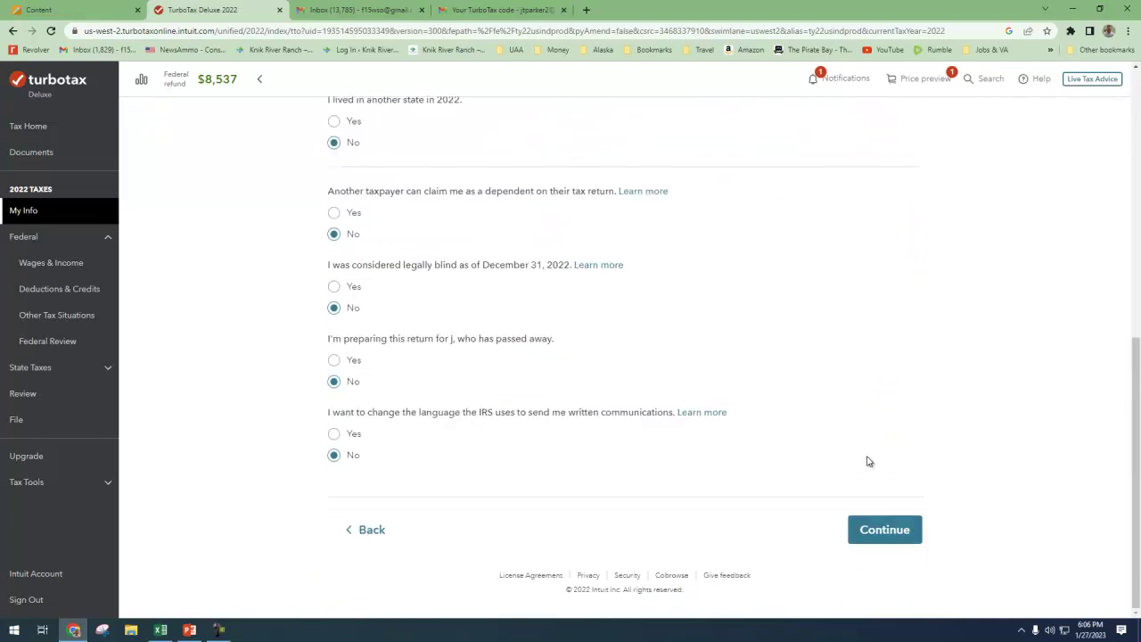
scroll(958, 395, "up", 6)
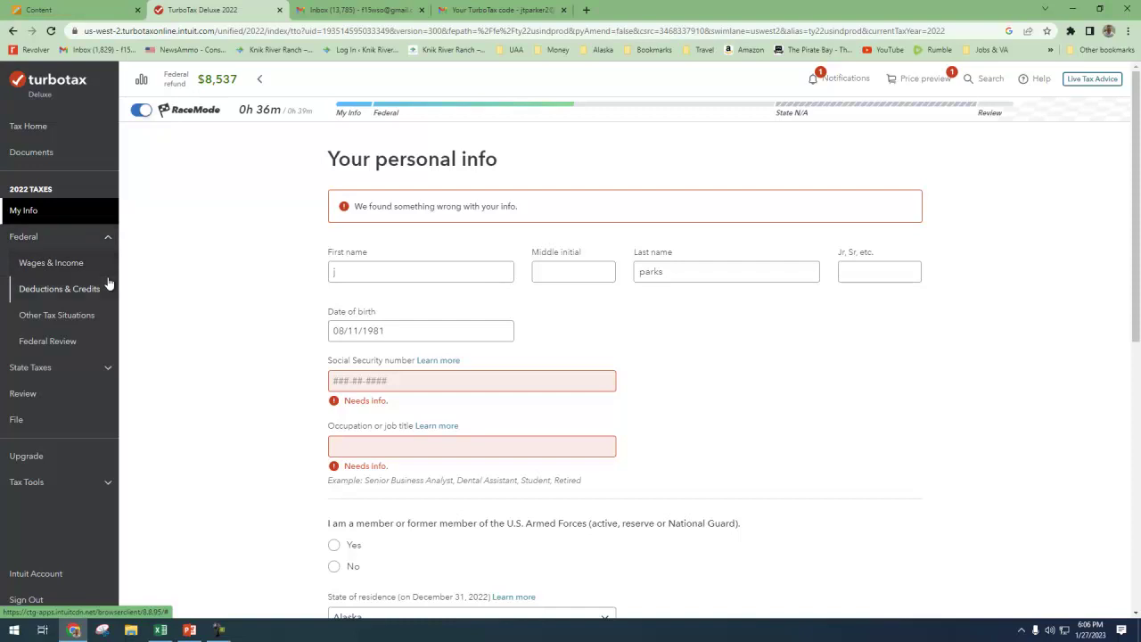
left_click(72, 263)
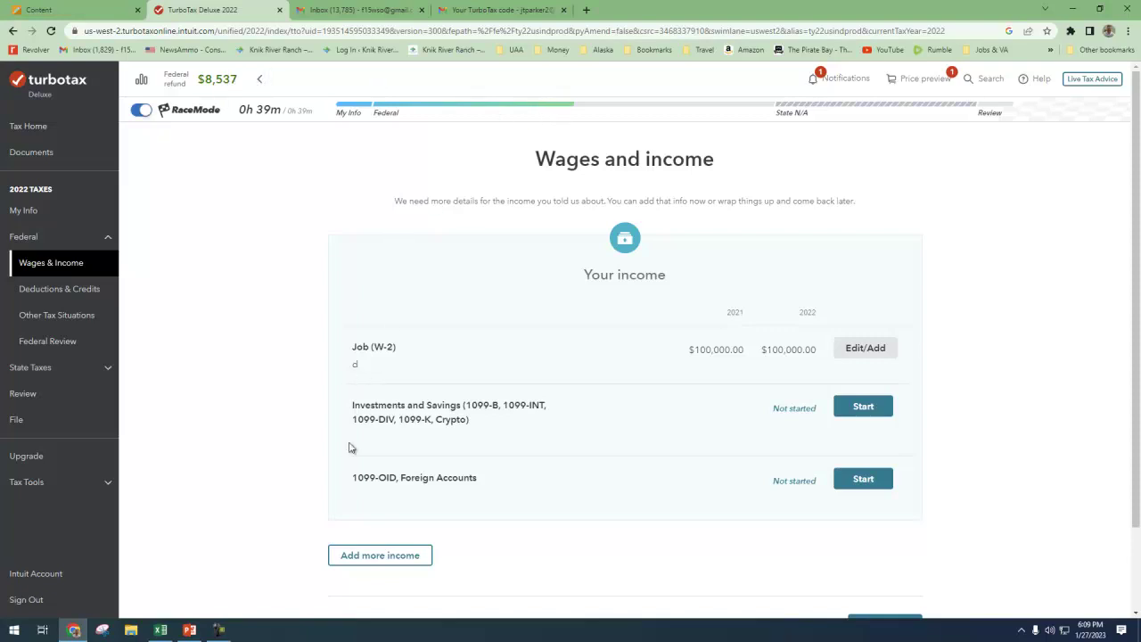
left_click(219, 630)
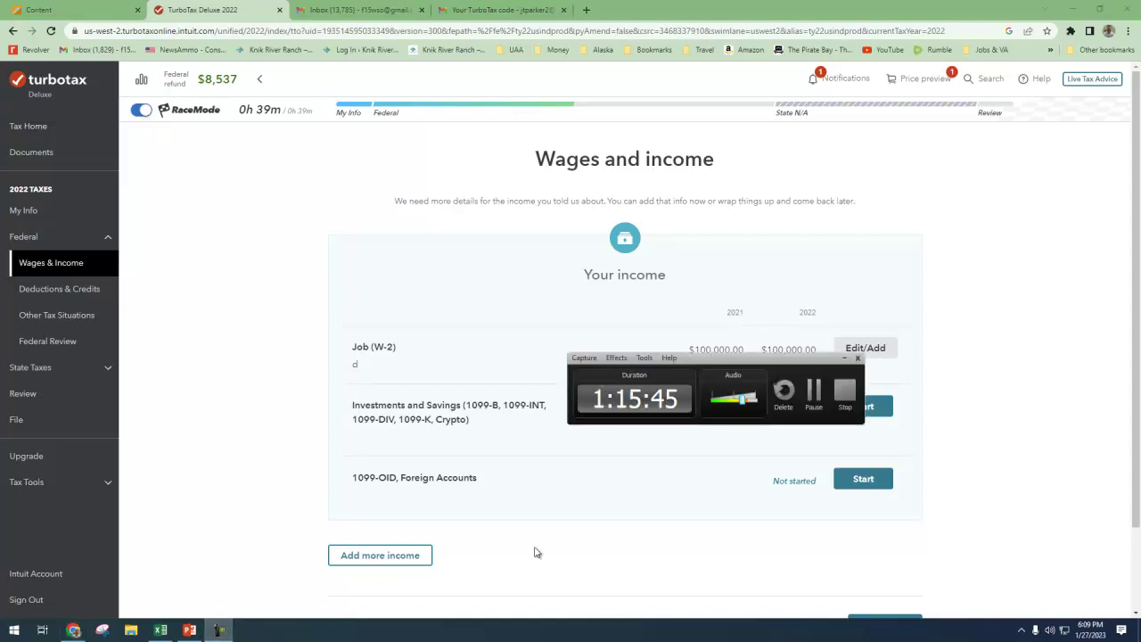